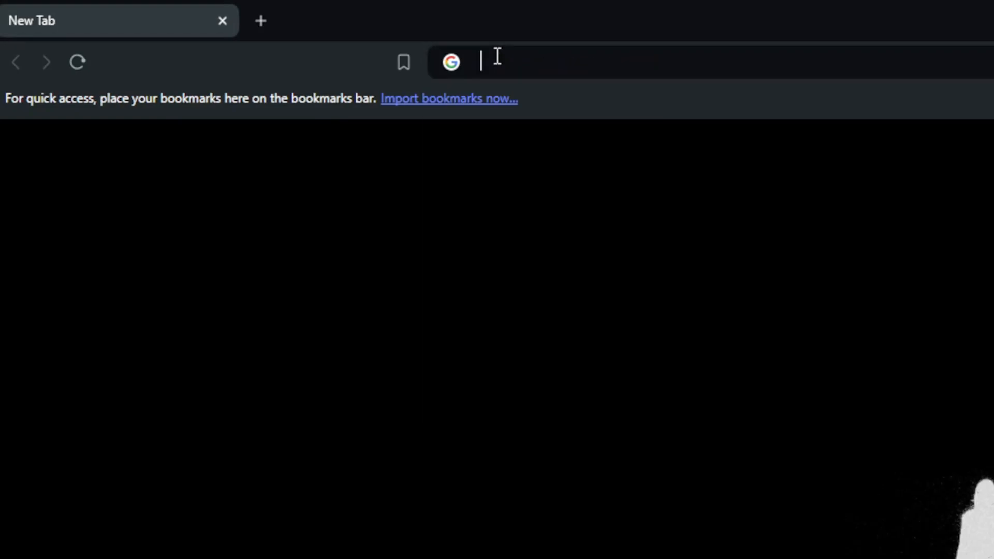
Step: Open airtable.com in the browser
type("airtable.com")
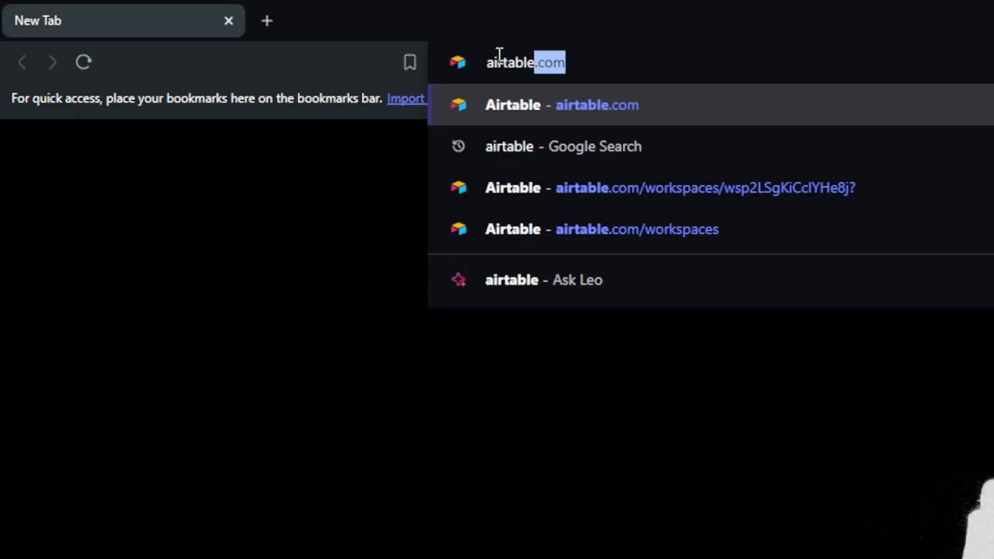
key("Return")
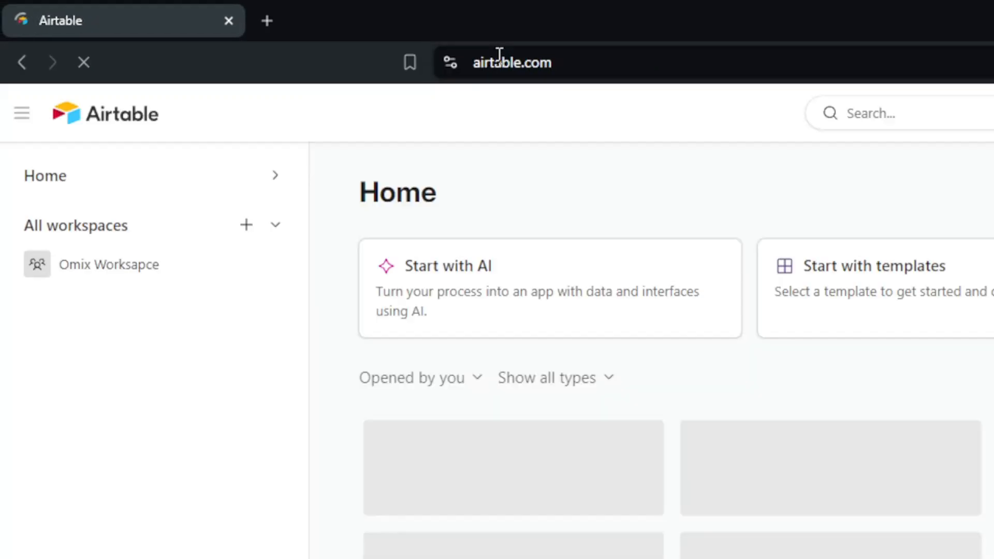
Step: View Airtable's sign-in and free account creation pages in a private window and close that window
key("ctrl+shift+n")
type("airtable.com")
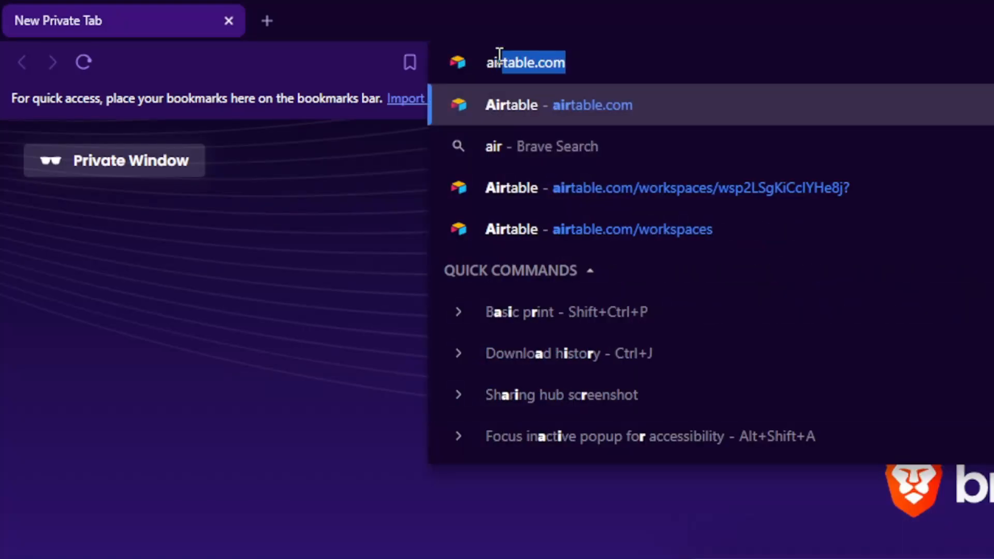
key("Return")
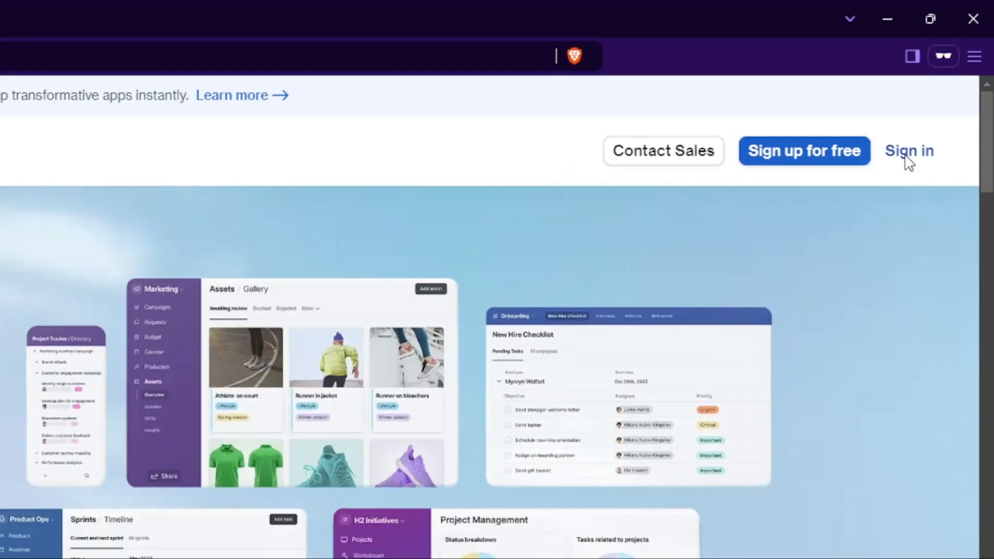
left_click(894, 172)
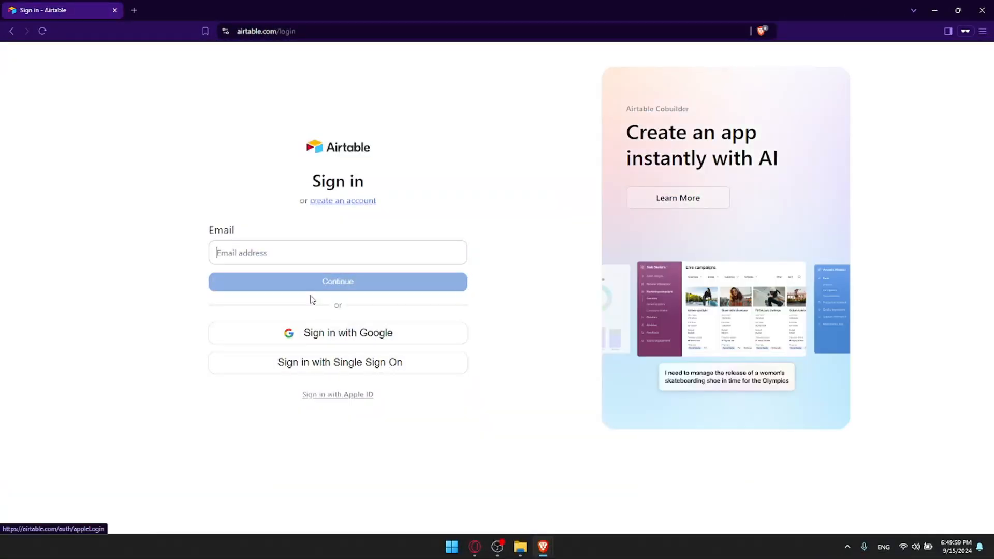
left_click(337, 202)
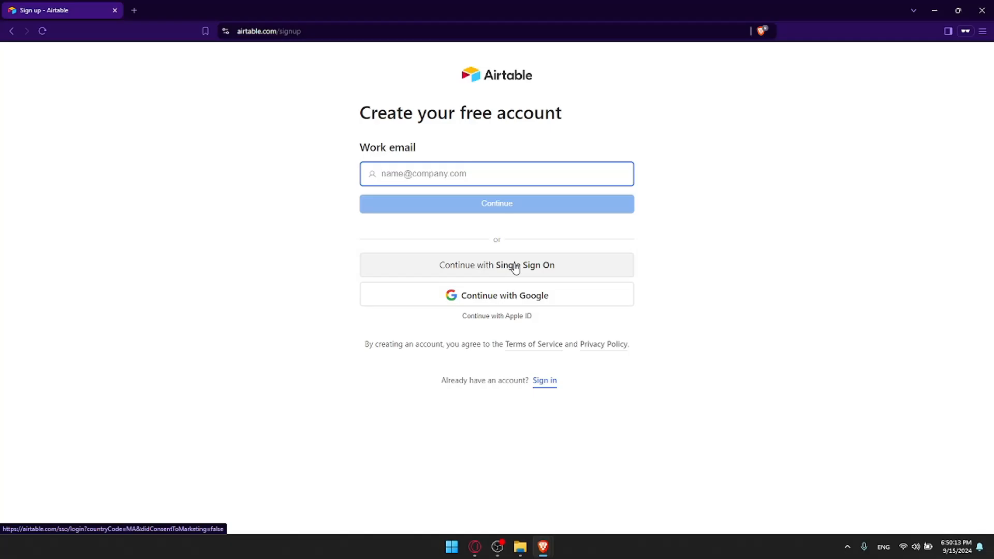
left_click(988, 8)
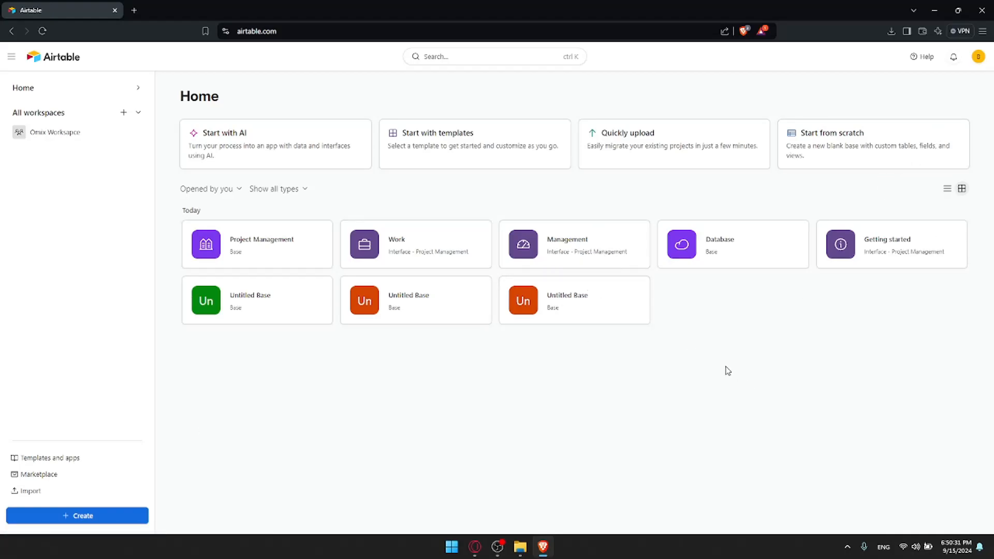
Step: Create a new blank base from scratch and return to the Airtable home page
left_click(838, 151)
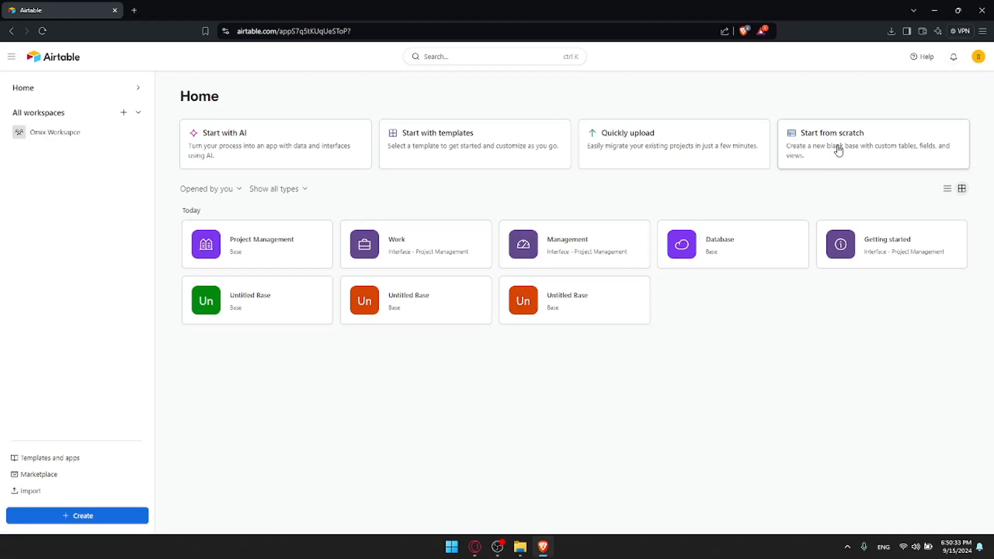
key("alt+Left")
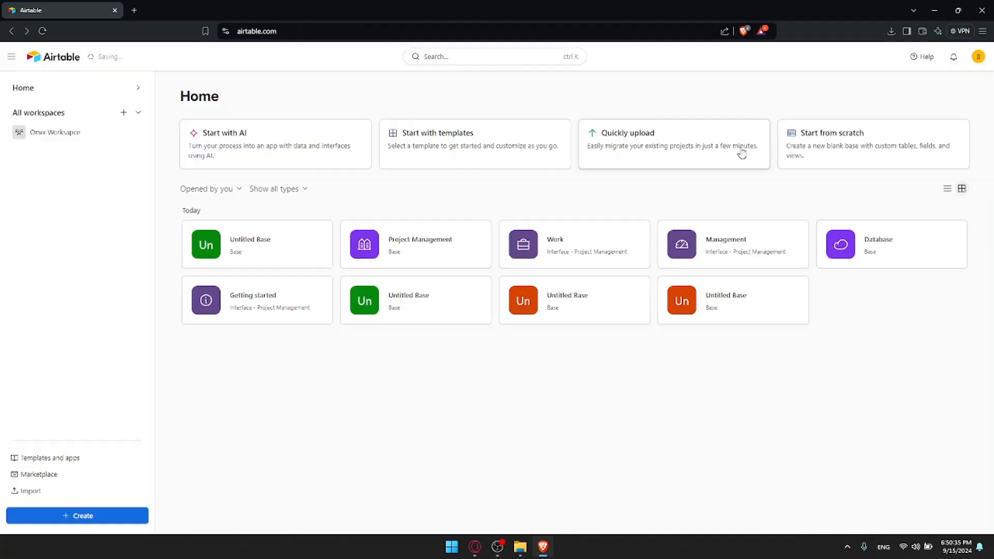
Step: View the available data import sources and open the survey for requesting an unsupported source
left_click(693, 139)
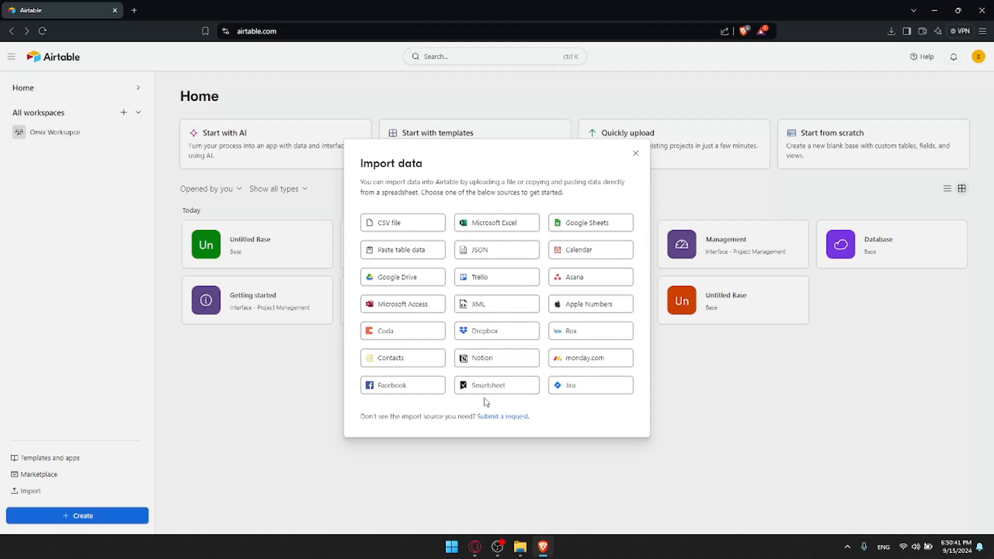
left_click(502, 417)
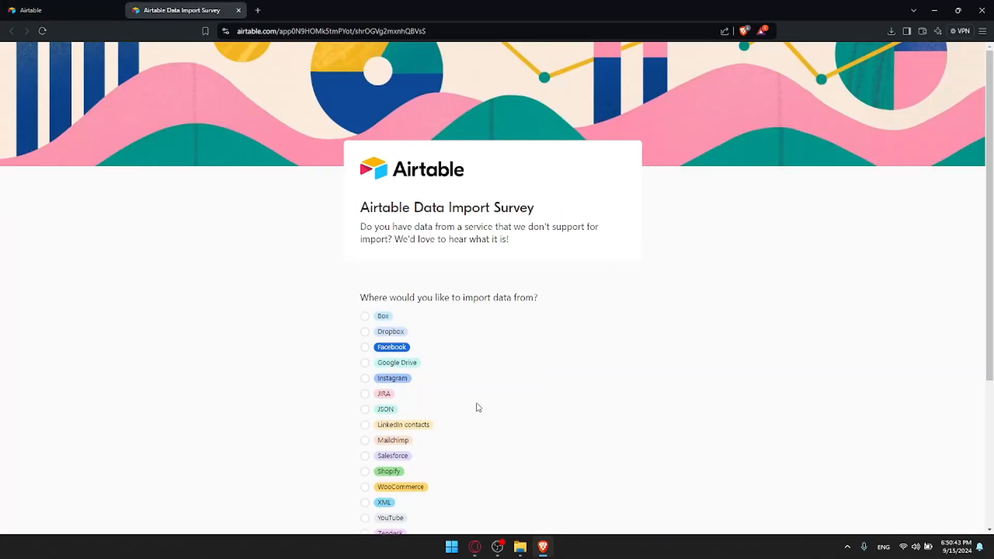
scroll(494, 337, "down", 1)
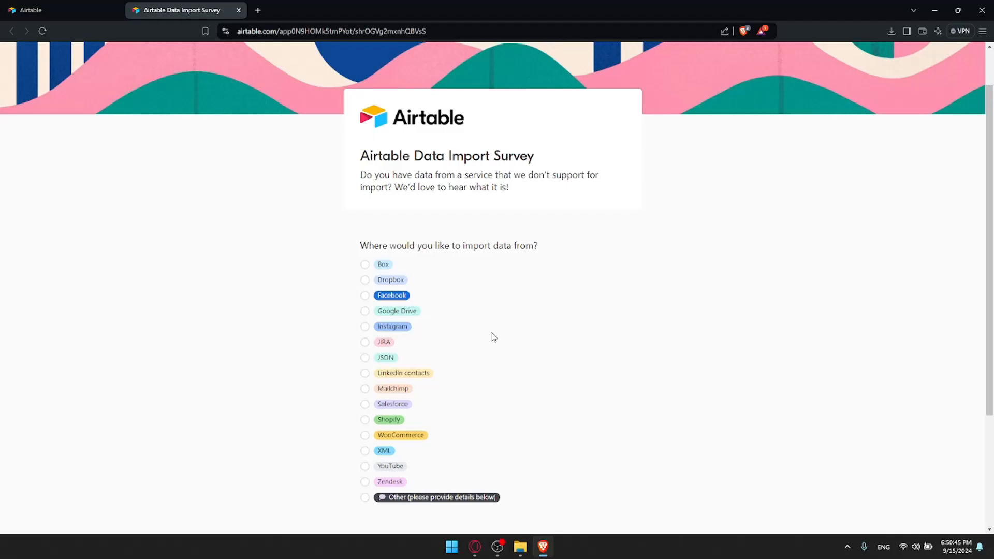
scroll(495, 337, "down", 2)
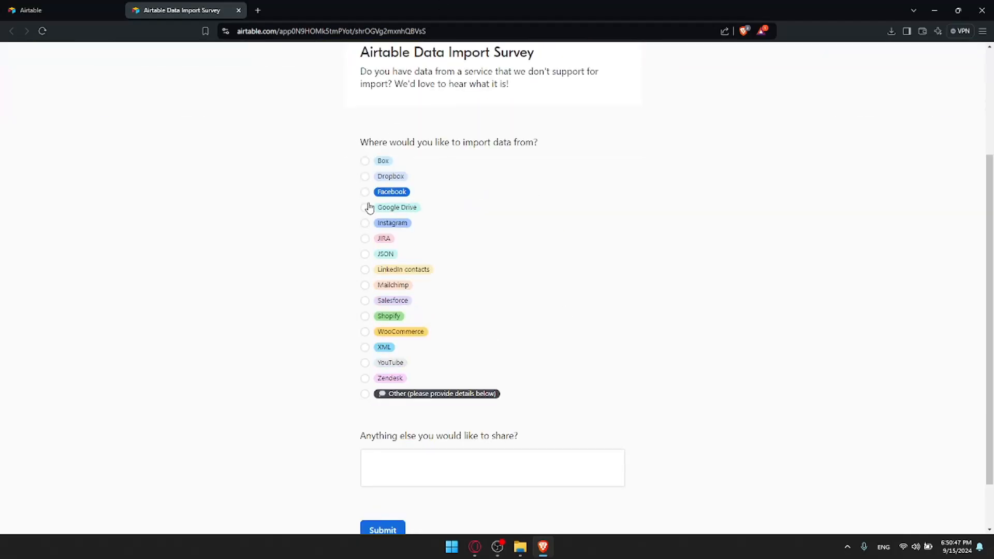
Step: Fill in the survey with Other as the import source, "rhdfgj" as its details and "hgkfghkffj" as the additional comment
left_click(377, 394)
left_click(414, 468)
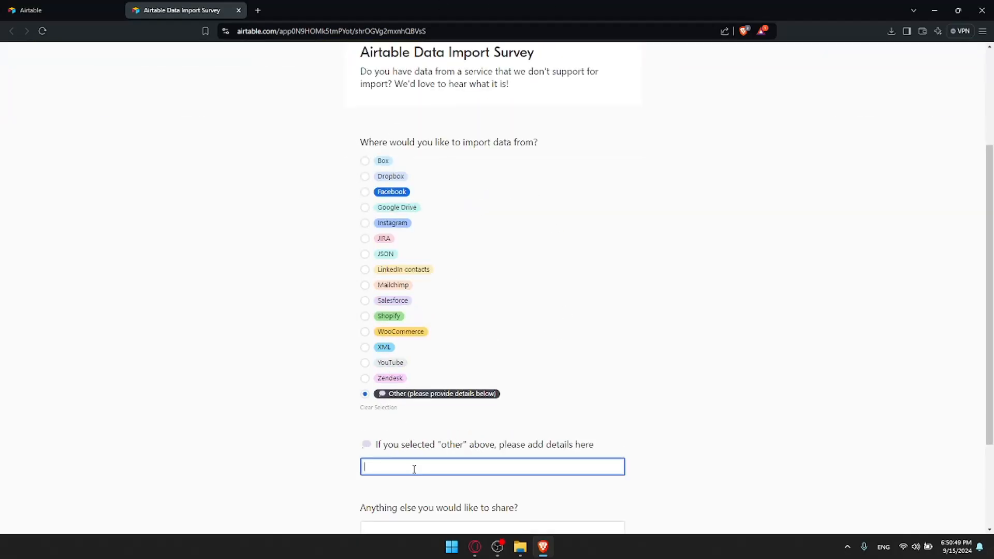
type("rhdfgj")
scroll(413, 469, "down", 1)
left_click(419, 471)
type("hgkfghkffj")
scroll(415, 462, "down", 2)
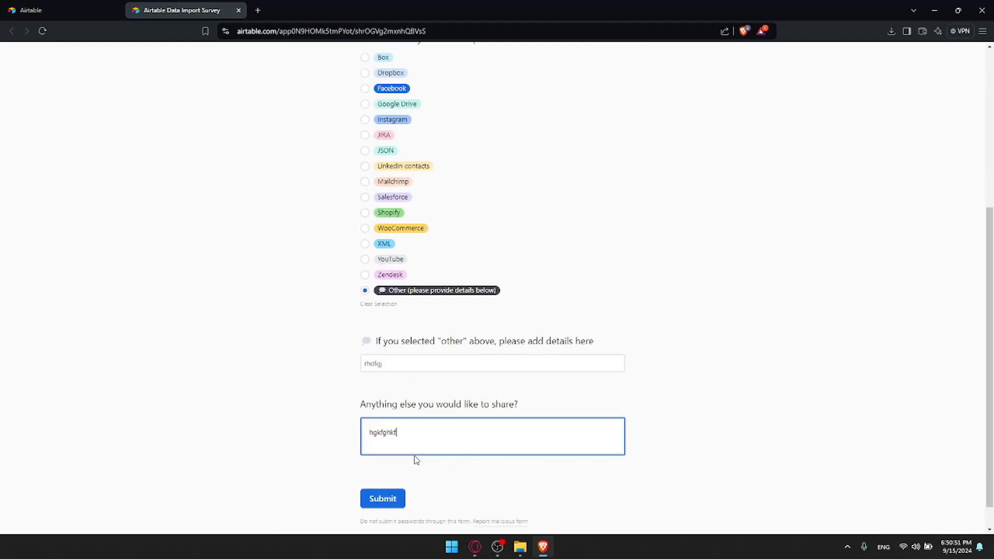
Step: Discard the import survey without submitting it and close the data import dialog
left_click_drag(439, 416, 373, 406)
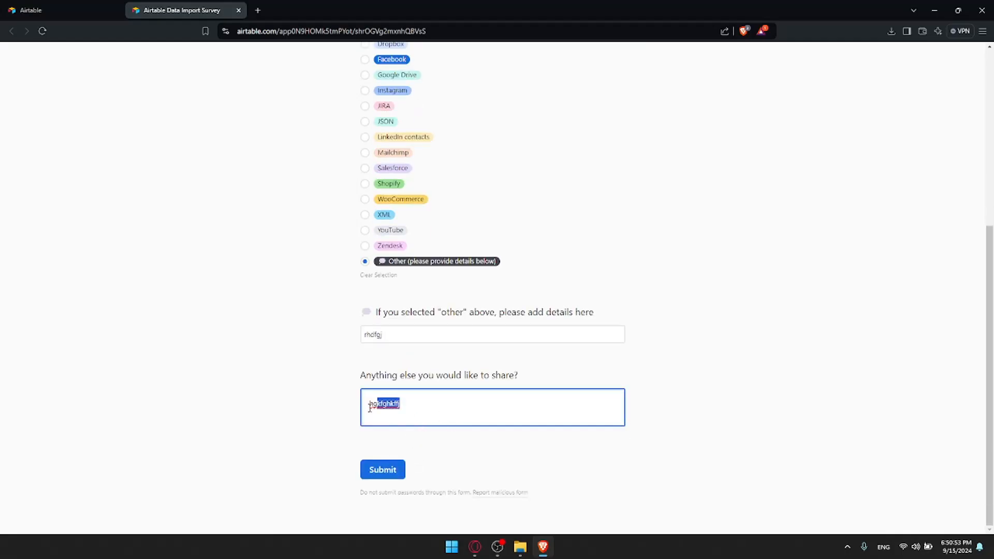
left_click(369, 403)
left_click(238, 10)
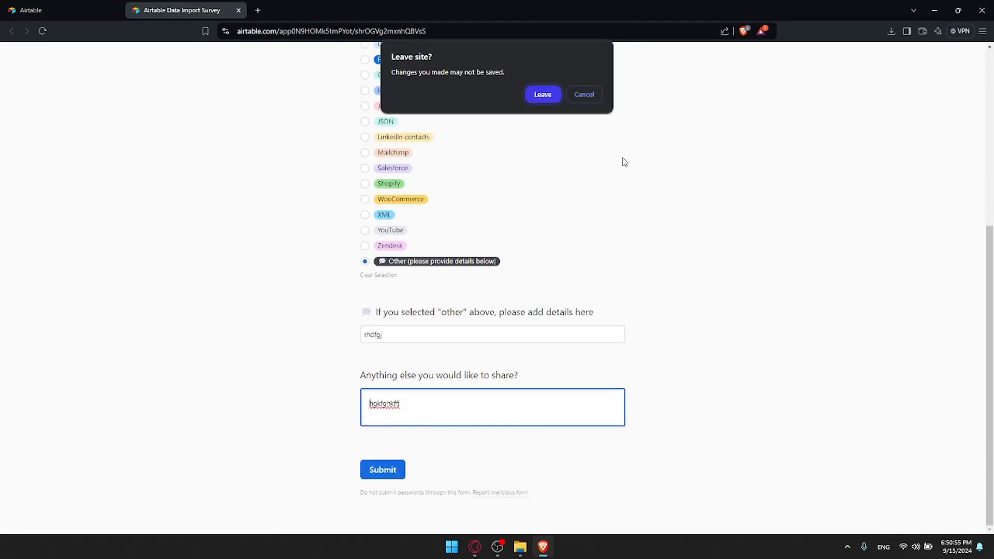
left_click(544, 99)
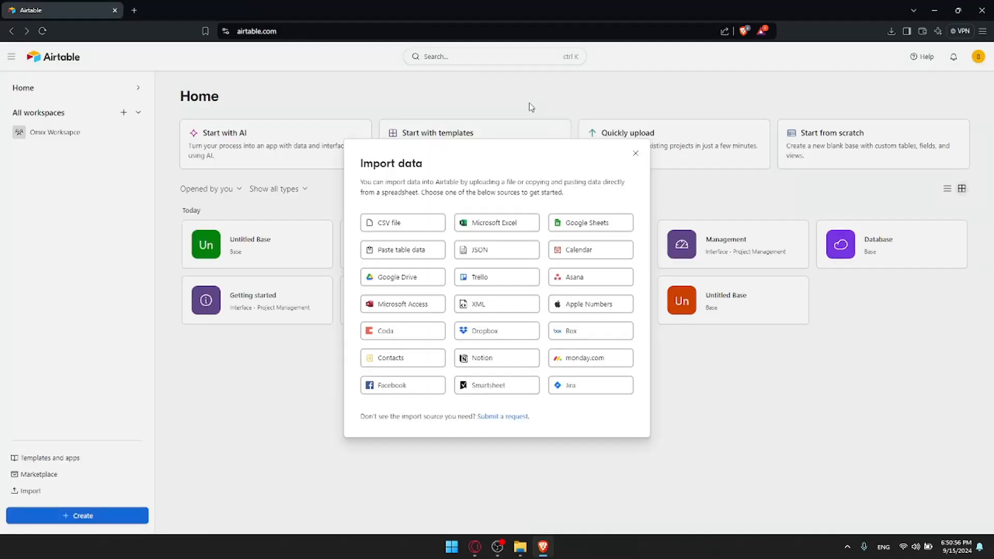
left_click(635, 153)
Step: Browse the template gallery from the home page and open the full template library
left_click(497, 153)
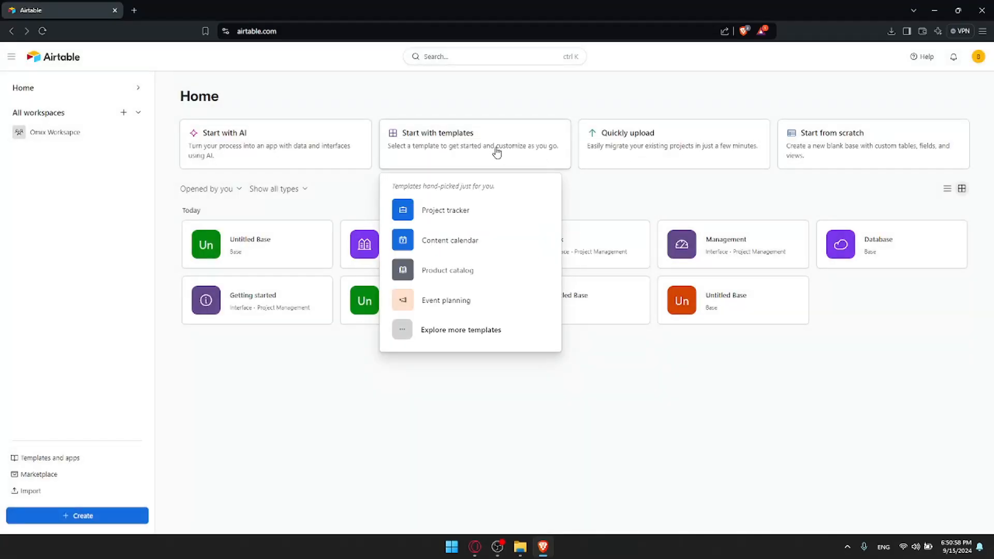
left_click(465, 331)
scroll(543, 281, "down", 10)
scroll(542, 279, "down", 5)
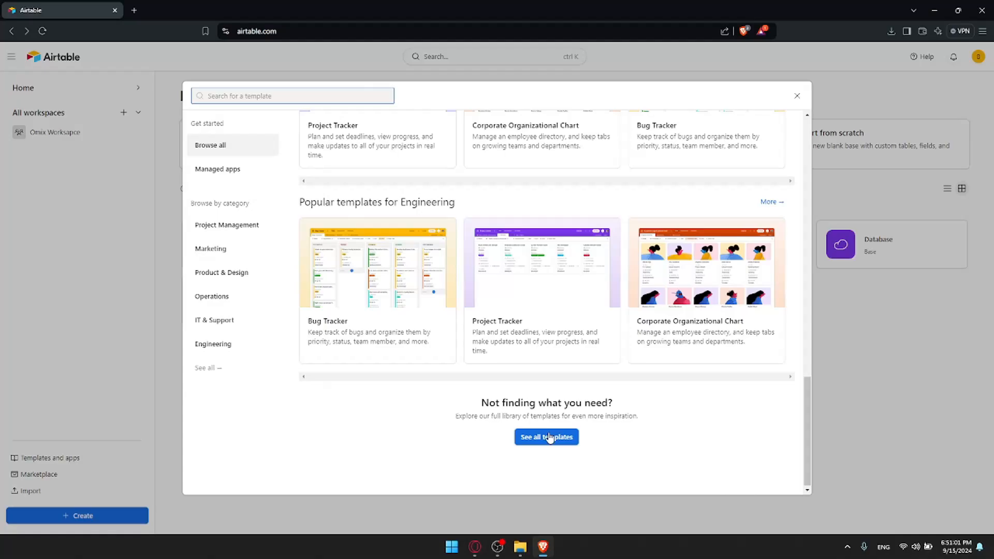
left_click(549, 436)
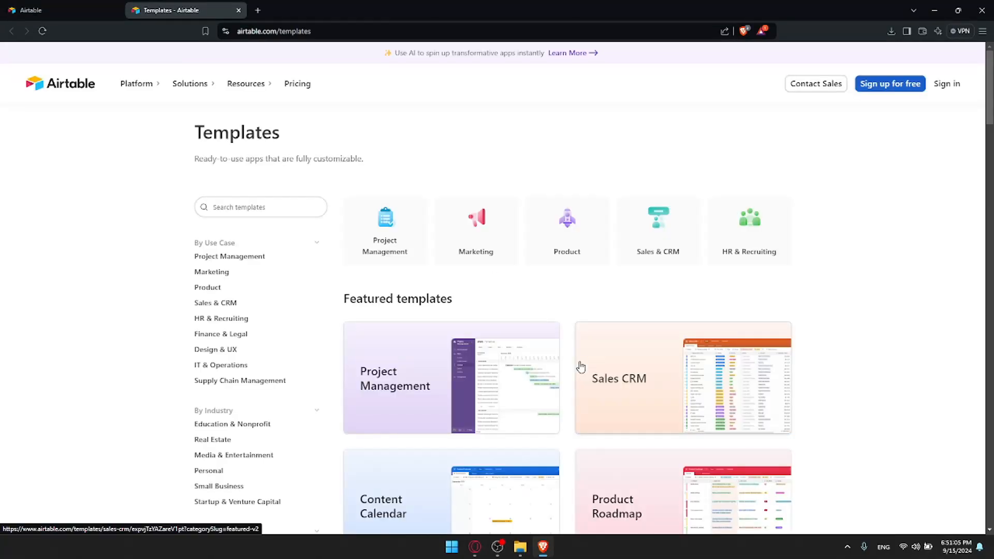
Step: Examine the template library's categories, including the additional ones, and close both the library and the template gallery
scroll(581, 366, "down", 10)
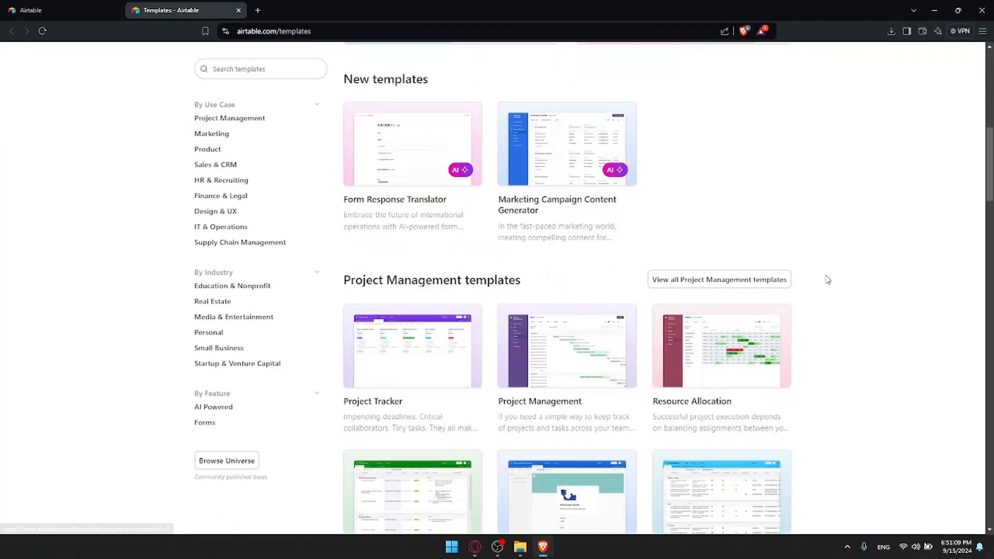
scroll(796, 285, "down", 7)
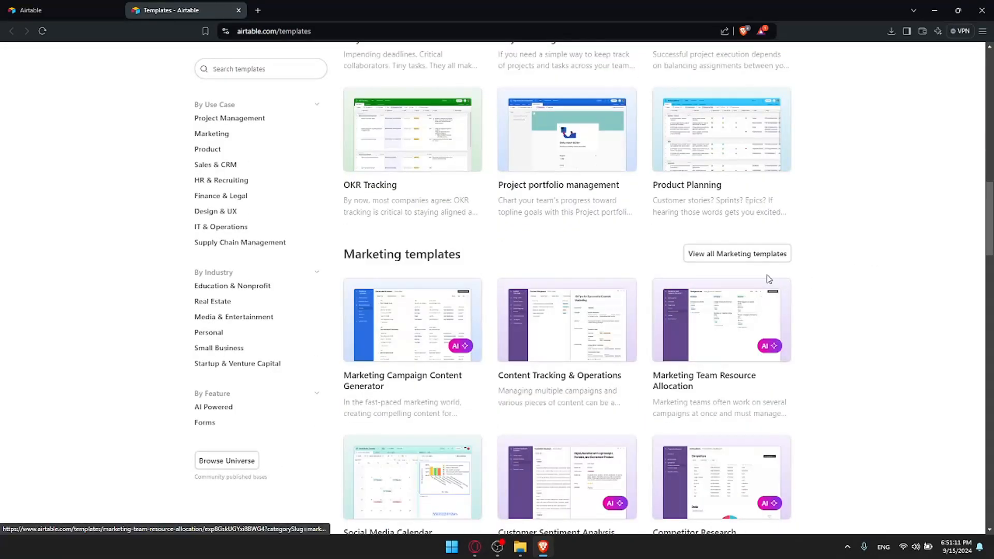
scroll(765, 285, "down", 5)
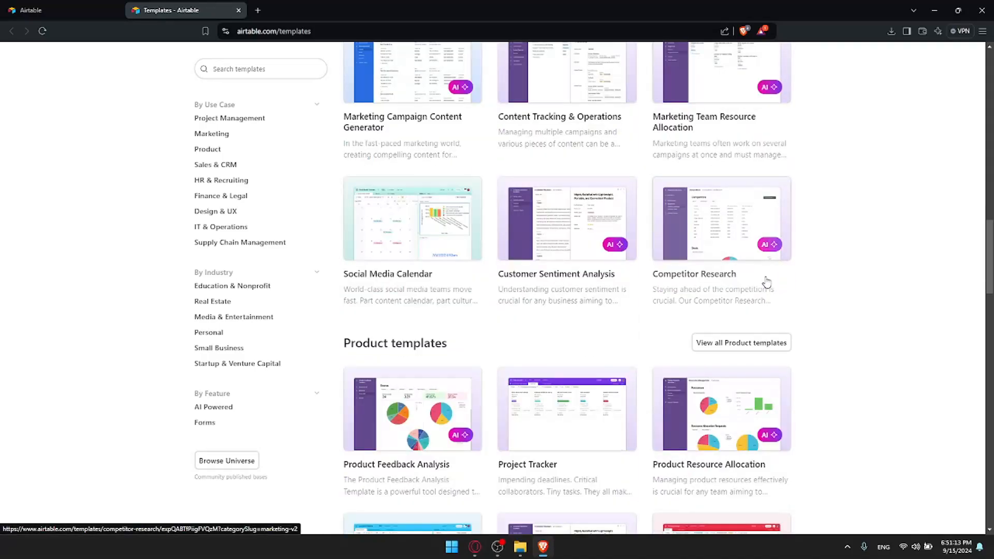
scroll(769, 283, "down", 7)
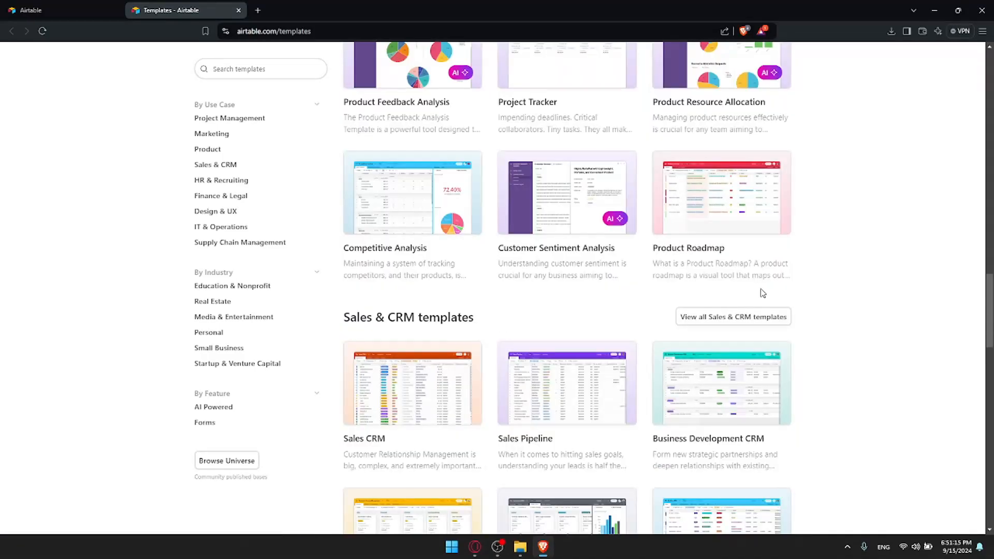
scroll(764, 293, "down", 6)
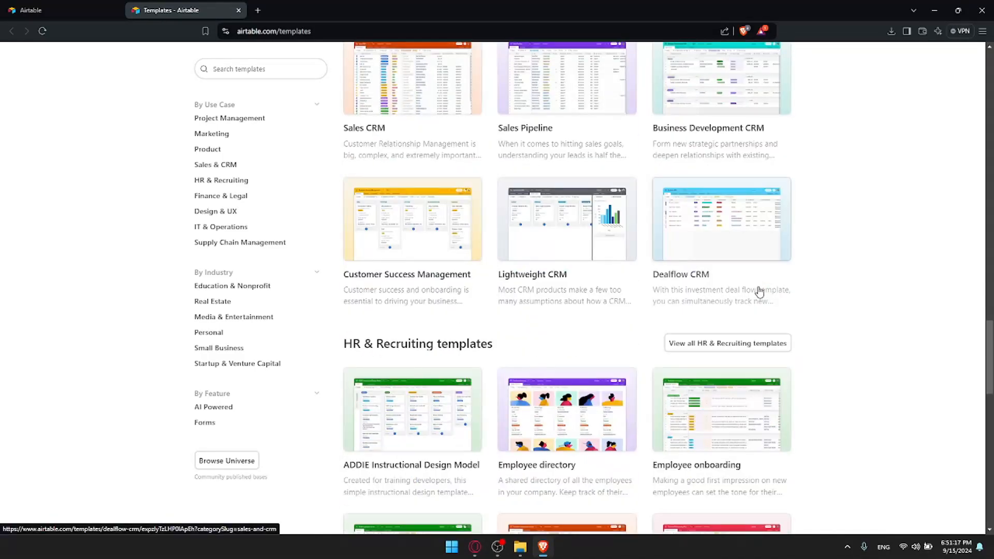
scroll(759, 293, "down", 17)
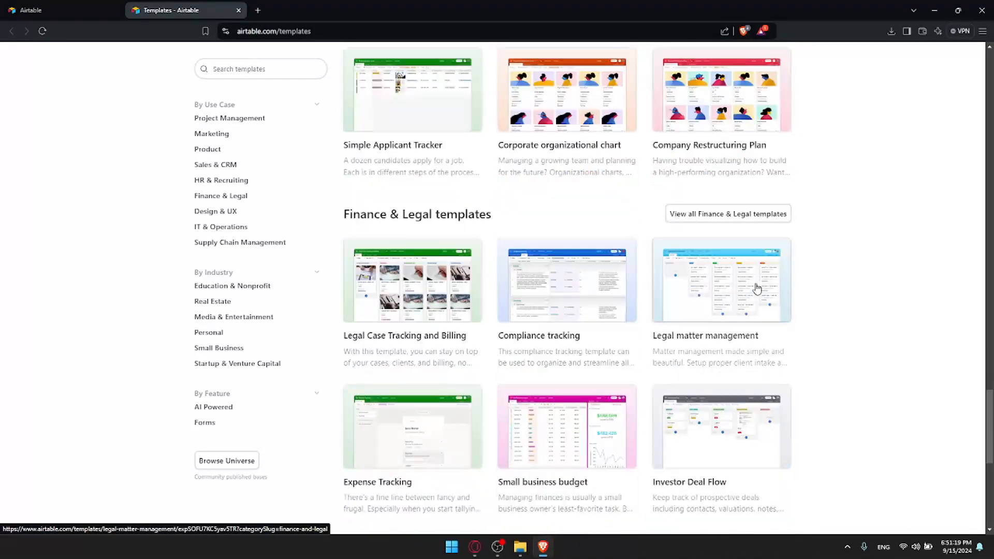
left_click(566, 188)
scroll(559, 195, "down", 20)
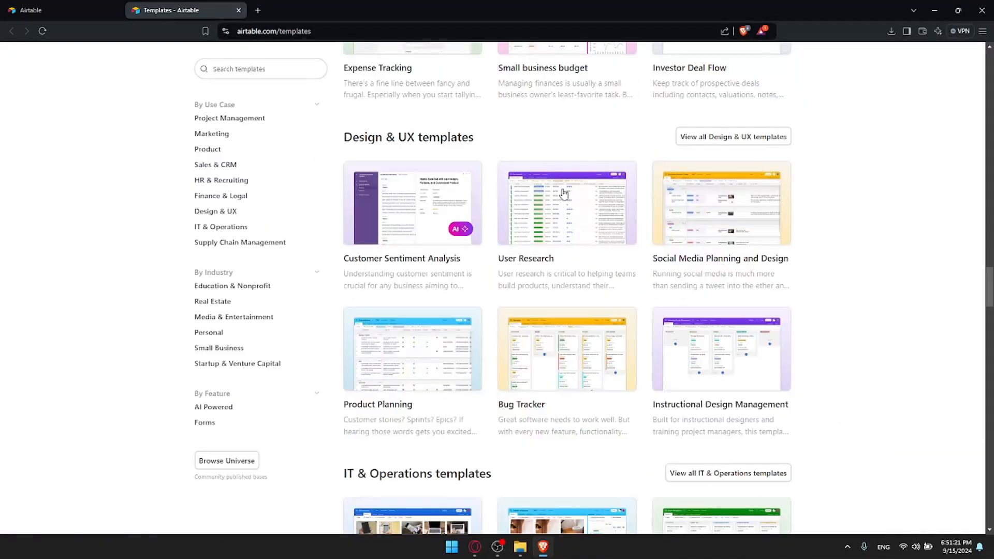
scroll(559, 197, "down", 20)
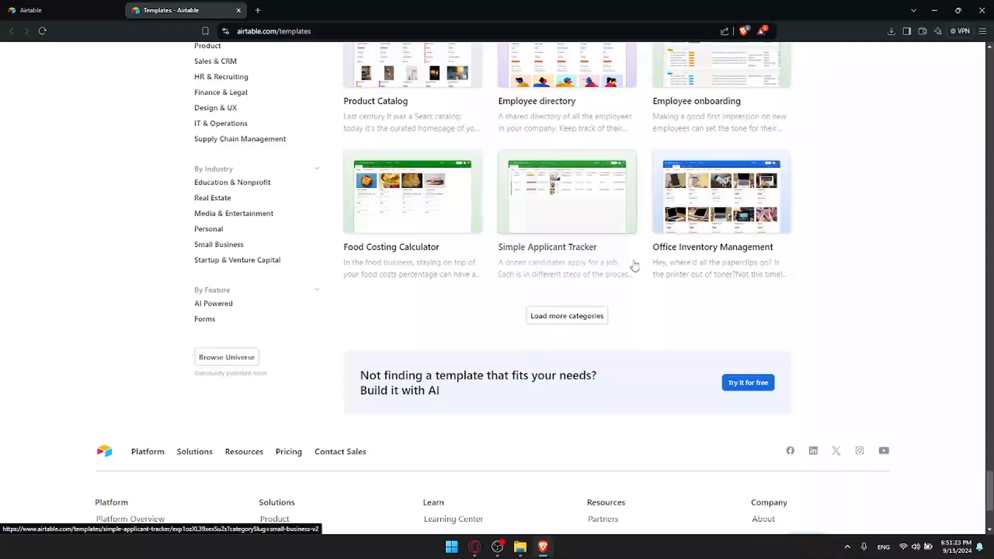
left_click(583, 316)
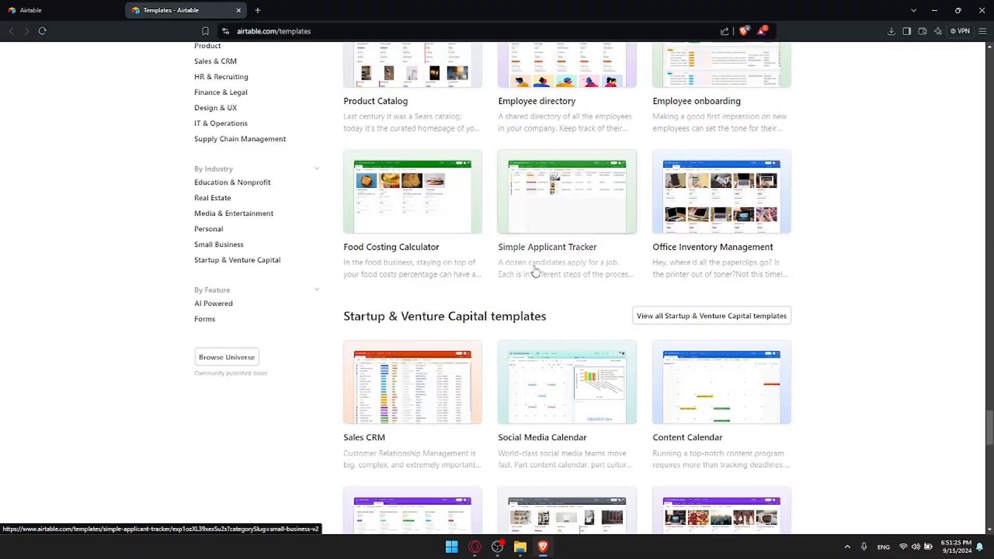
left_click(238, 10)
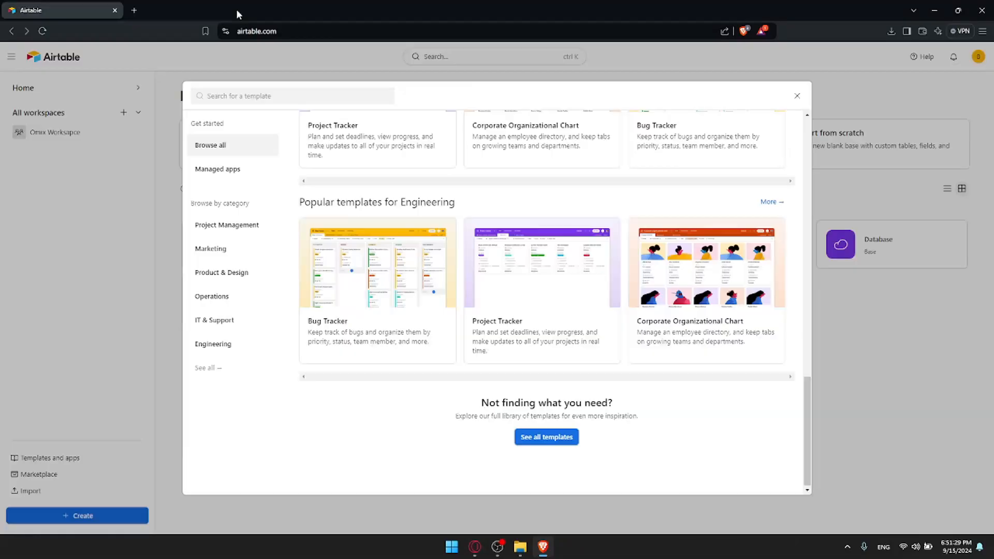
left_click(940, 167)
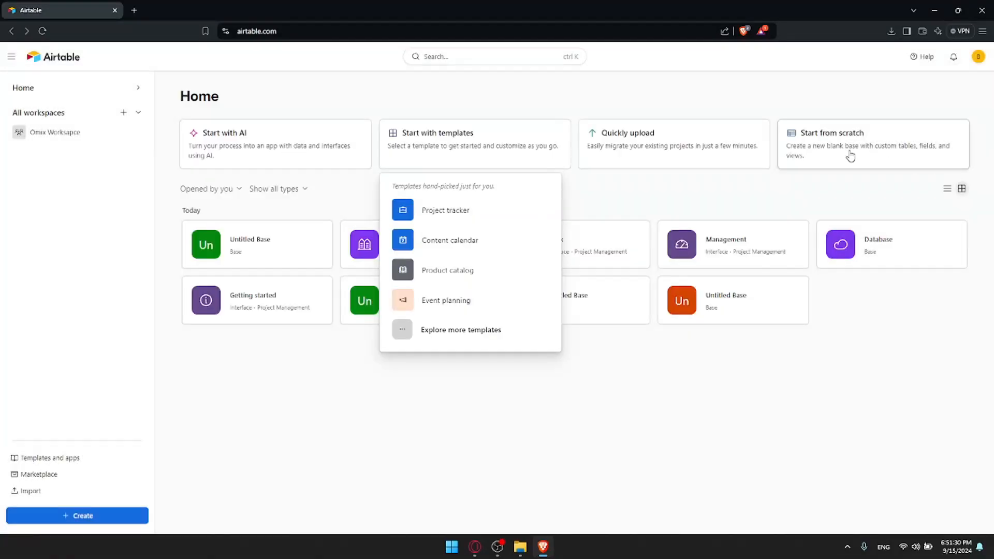
left_click(421, 131)
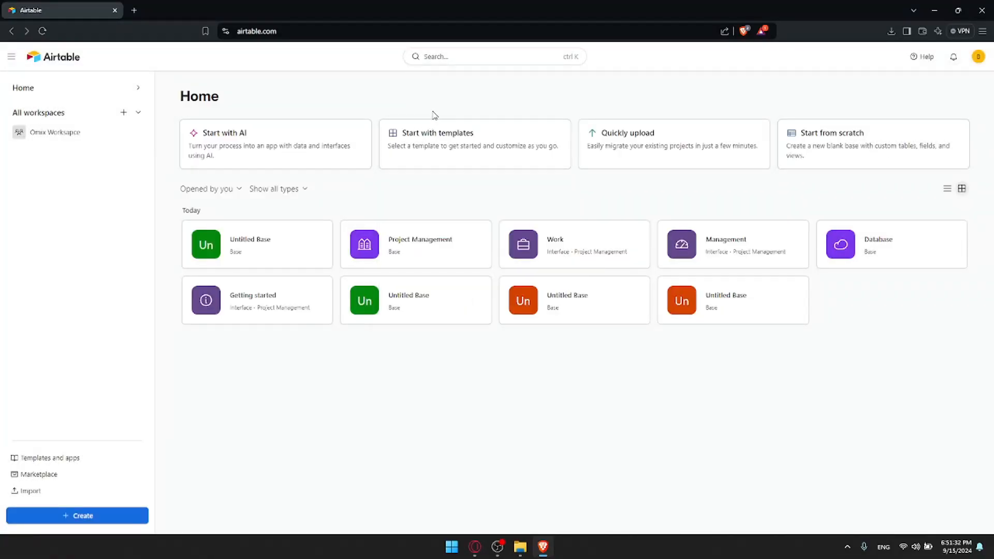
Step: View the AI Cobuilder page for describing a new app and return to the home page
left_click(266, 137)
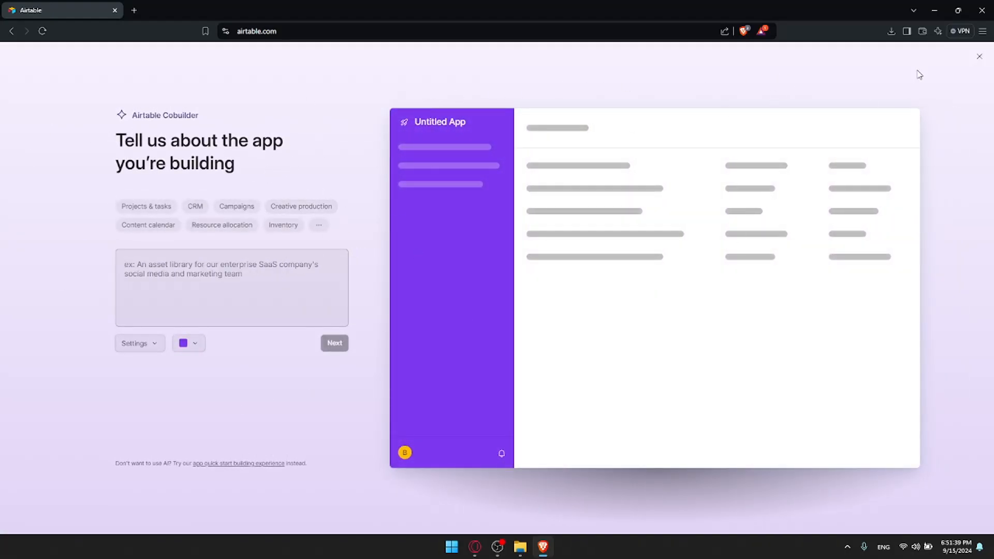
left_click(979, 56)
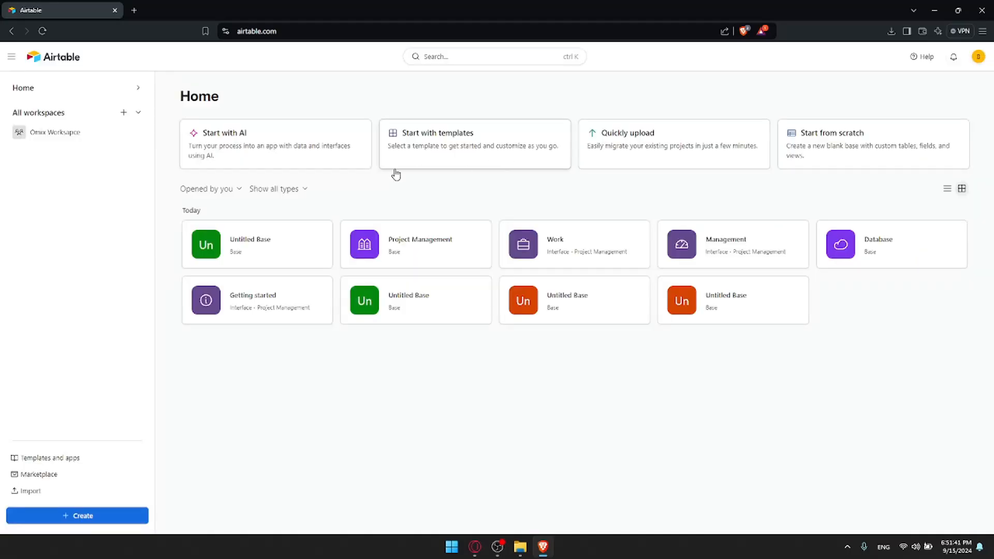
Step: Start an AI-built app, describe it as "create database" and set its colour to turquoise
left_click(223, 125)
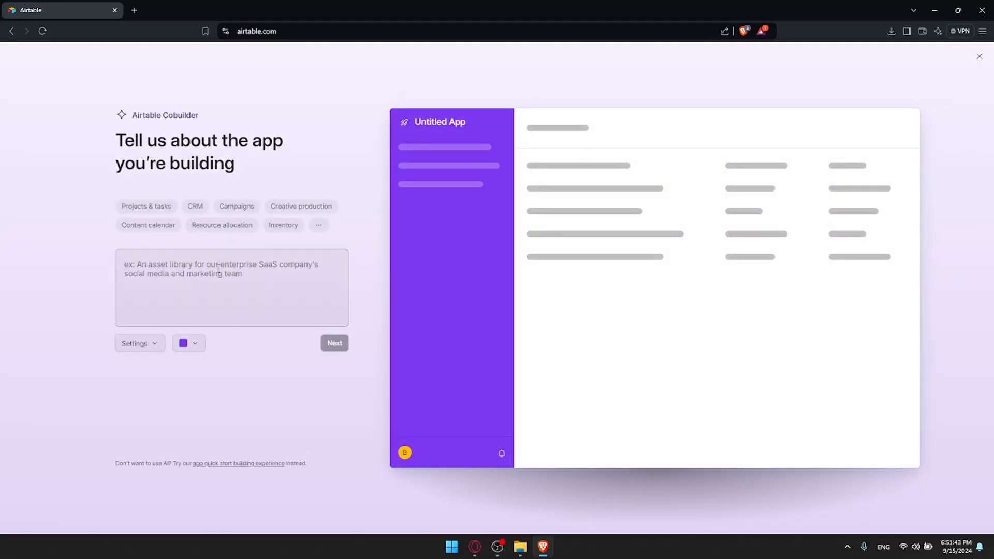
type("create database")
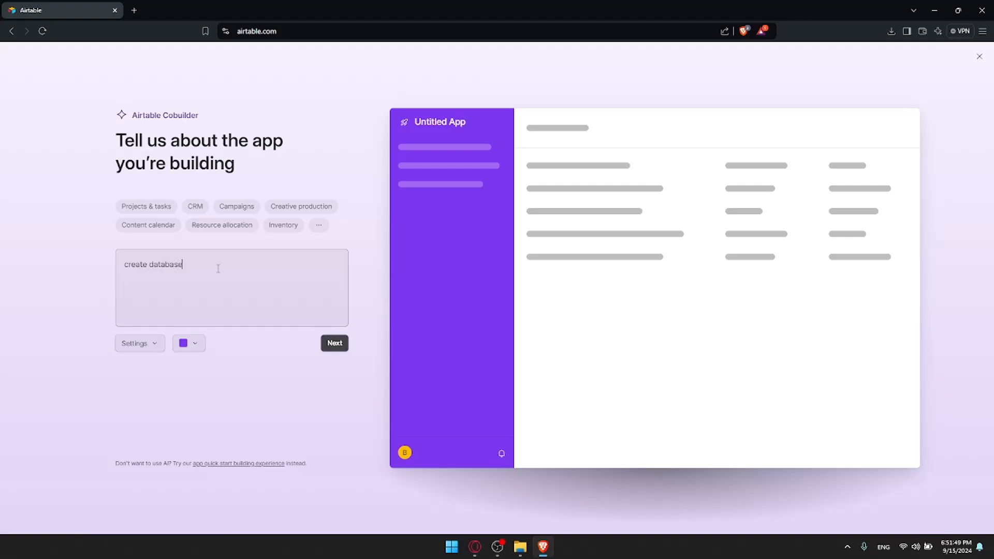
left_click(193, 347)
left_click(244, 406)
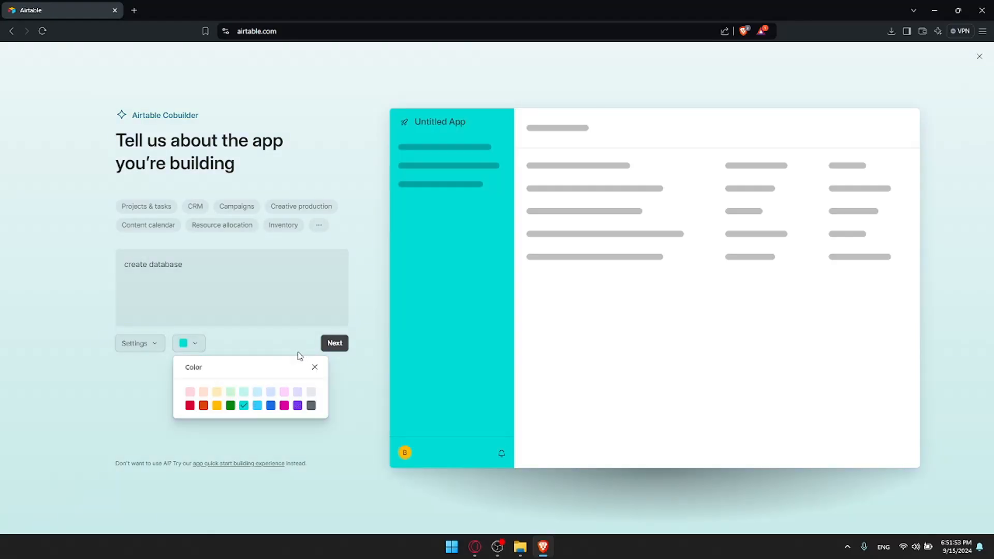
left_click(255, 348)
Step: View the optional app settings and the additional app categories, and generate the app proposal from the description
left_click(141, 343)
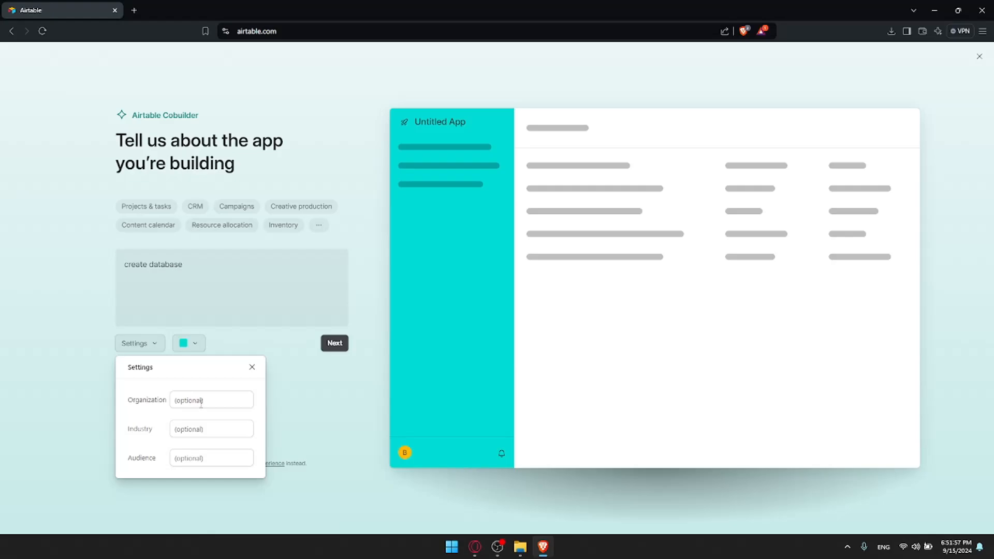
left_click(266, 378)
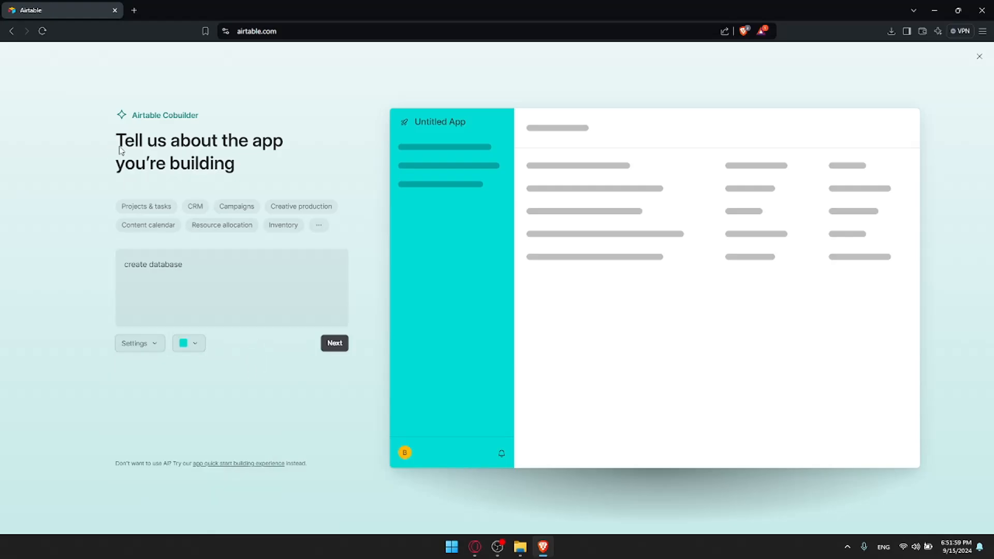
left_click(318, 227)
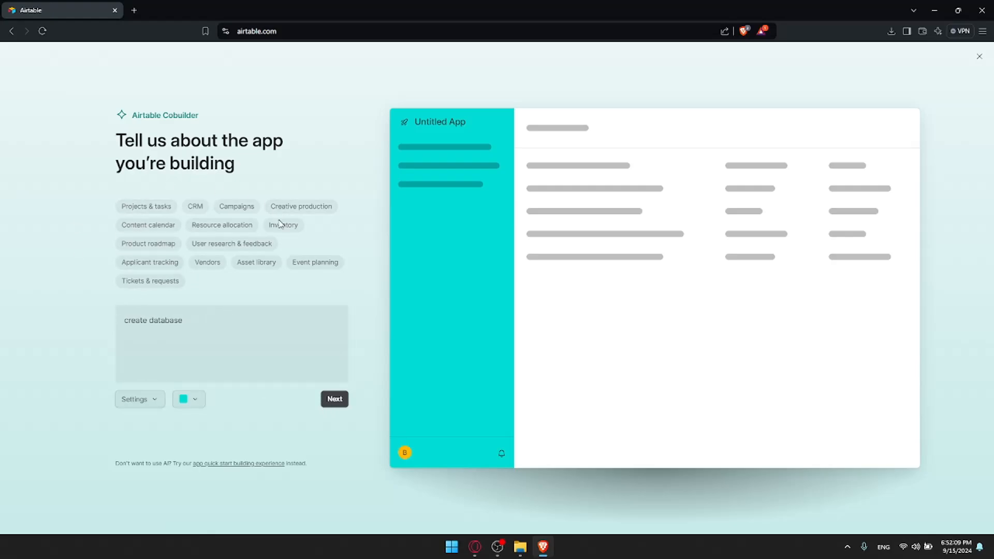
left_click(335, 399)
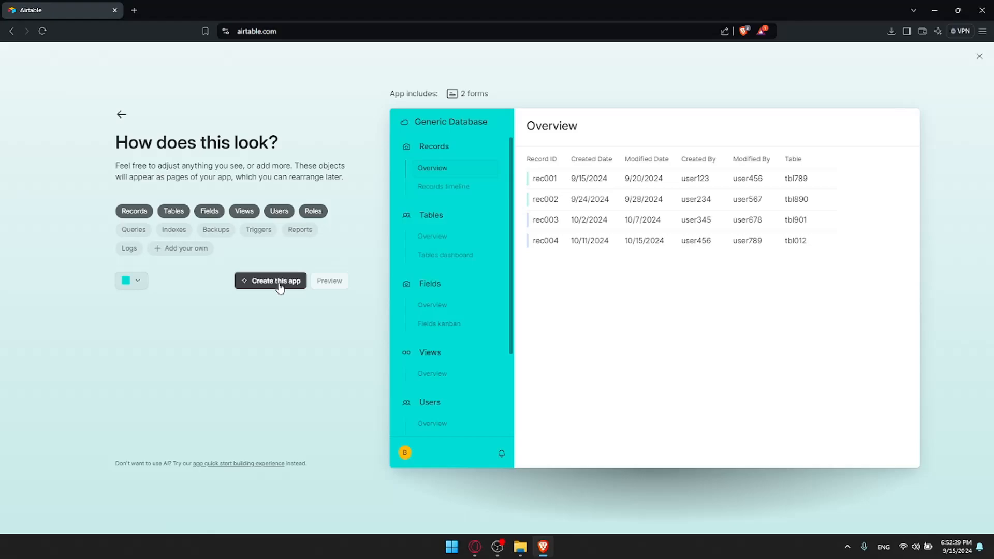
Step: Add Reports, Triggers, Backups, Indexes and a custom "hfg" object to the proposed app, and exit without creating it
left_click(300, 230)
left_click(258, 230)
left_click(216, 229)
left_click(174, 229)
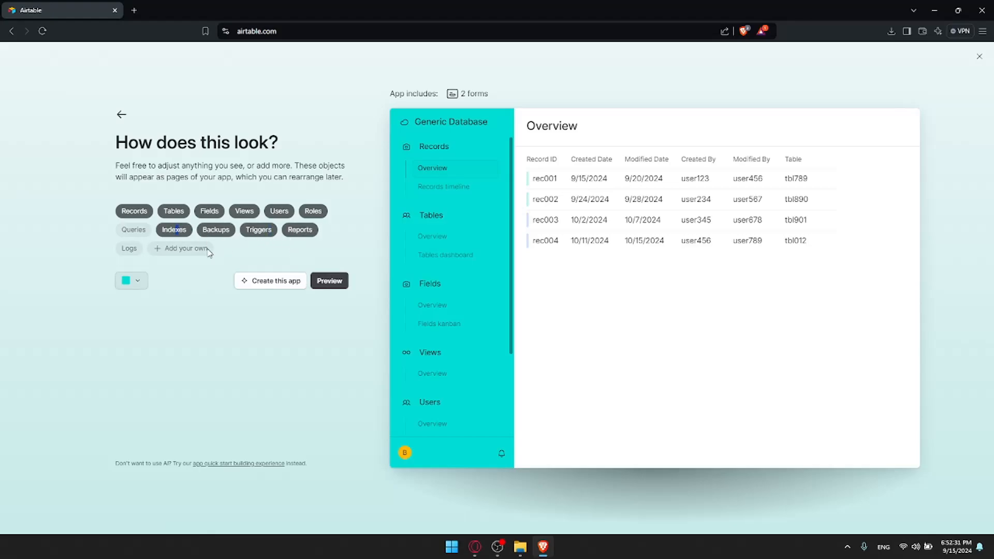
left_click(184, 248)
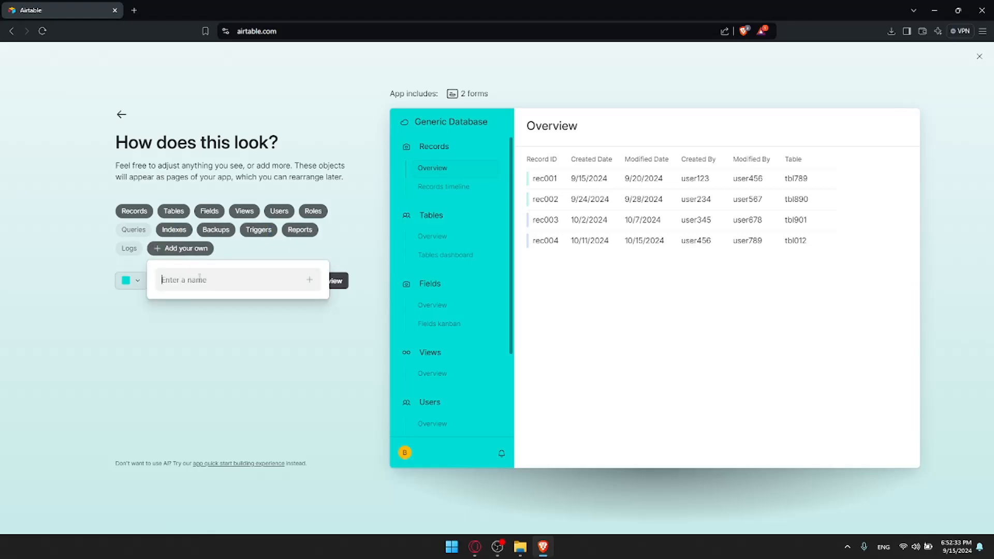
type("hfg")
left_click(309, 280)
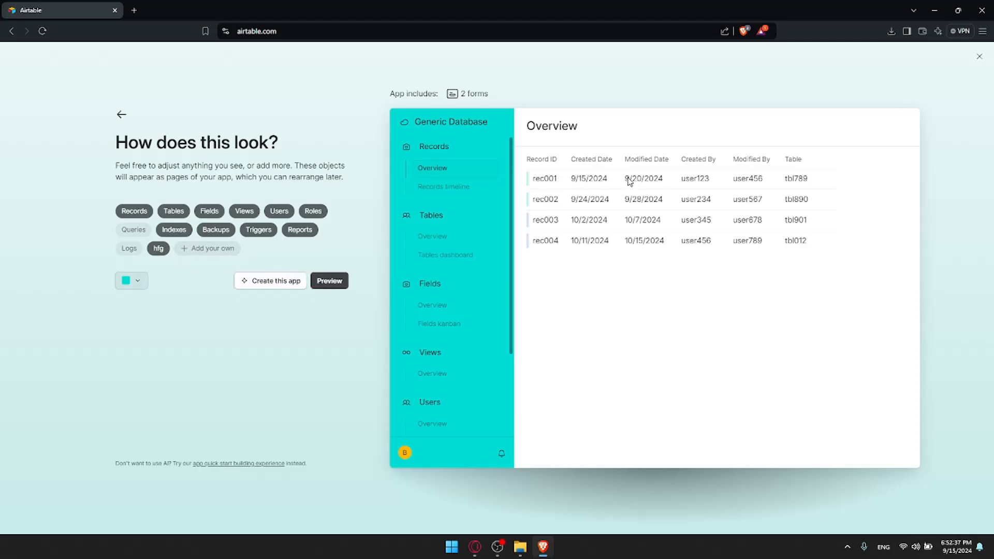
left_click(980, 57)
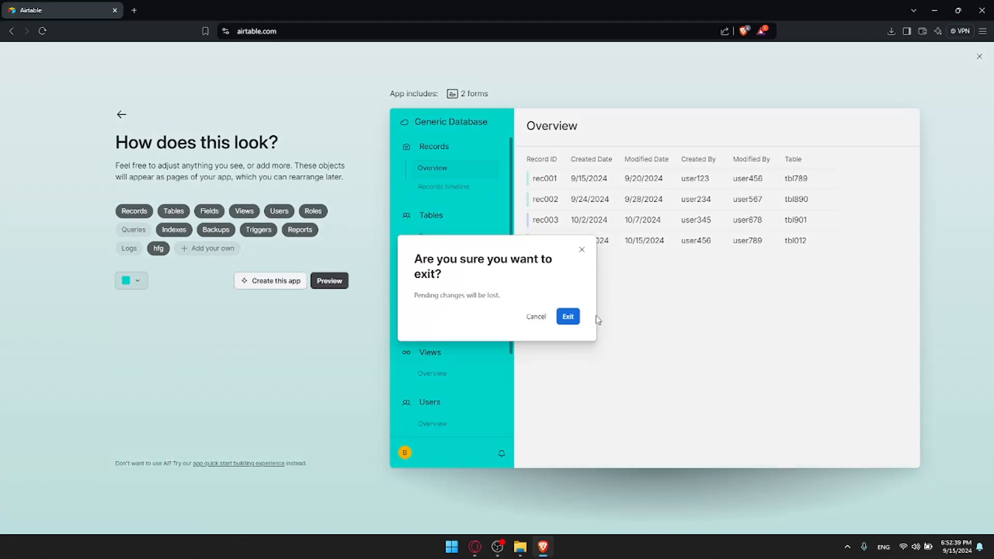
left_click(569, 318)
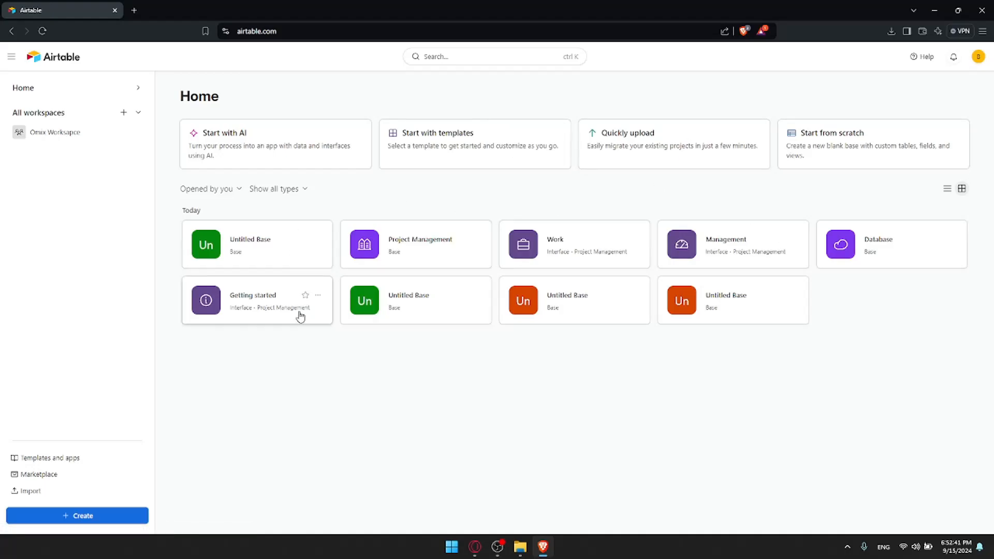
Step: Delete the first green Untitled Base in the list of recently opened items on the home page
left_click(318, 239)
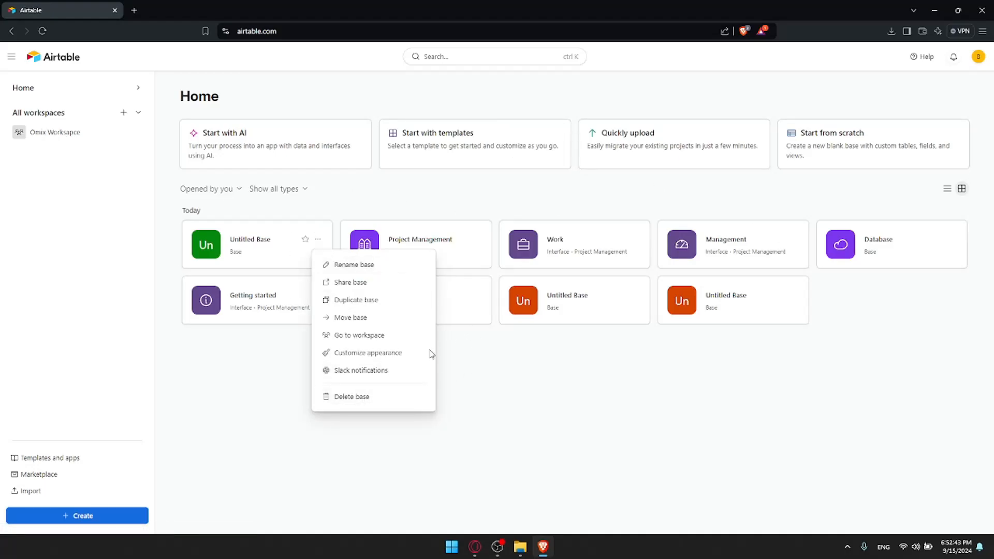
left_click(317, 239)
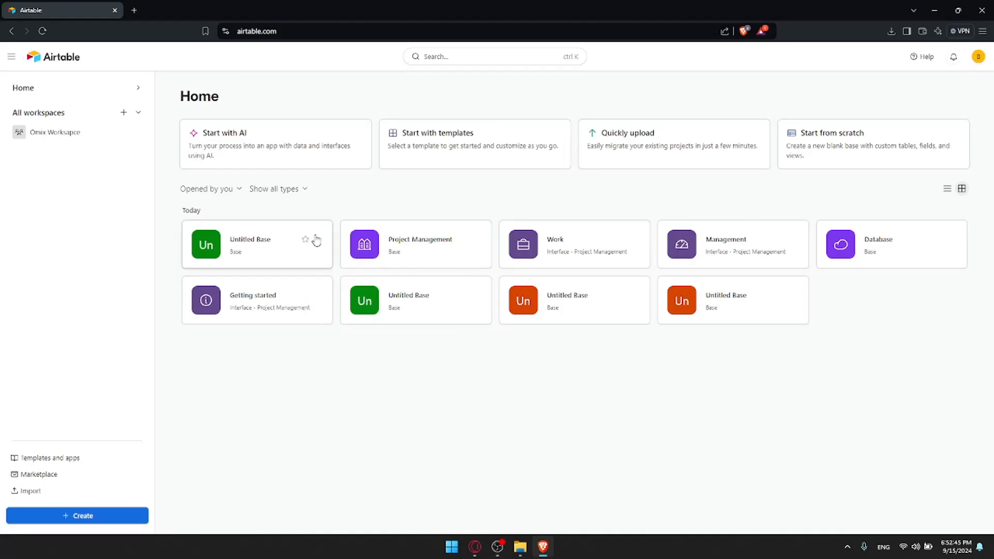
left_click(318, 241)
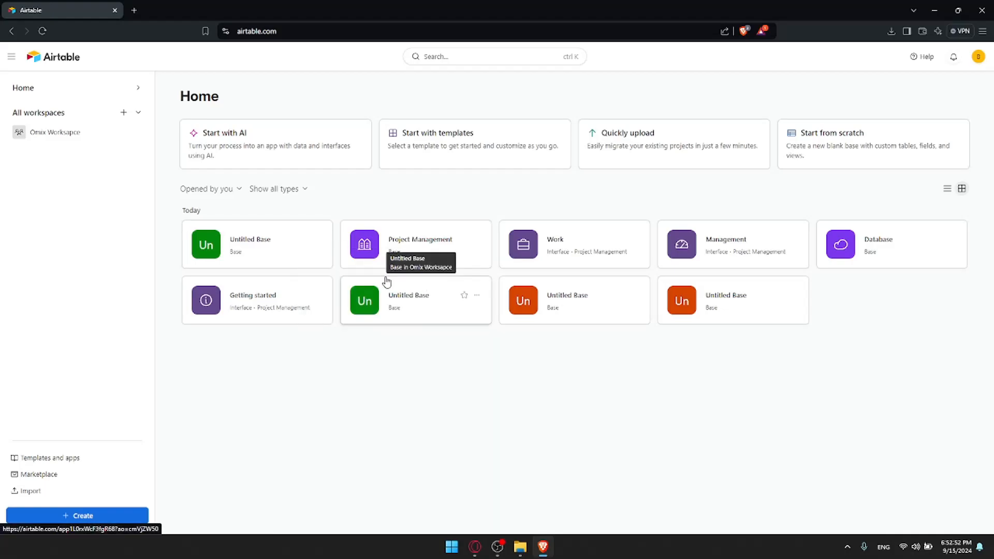
left_click(317, 241)
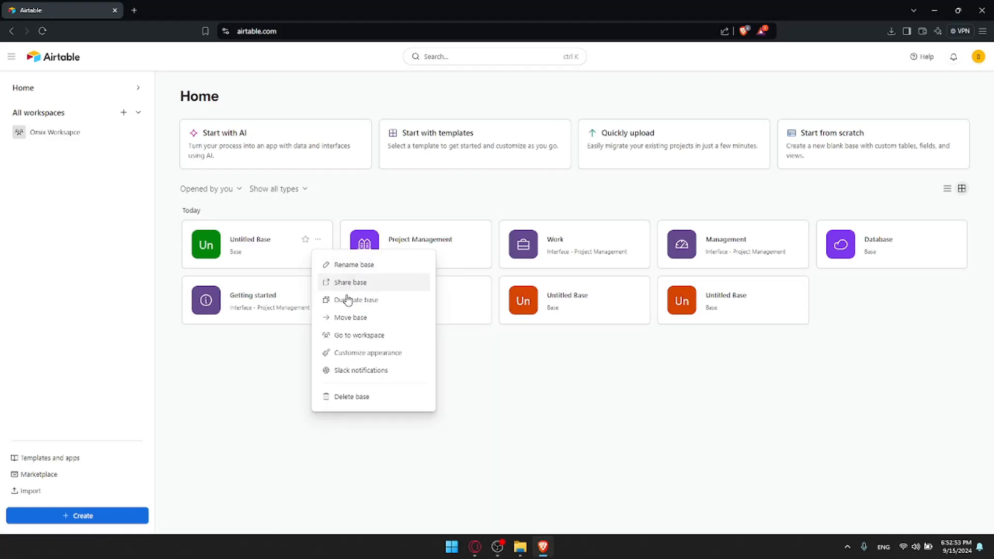
left_click(356, 399)
left_click(318, 242)
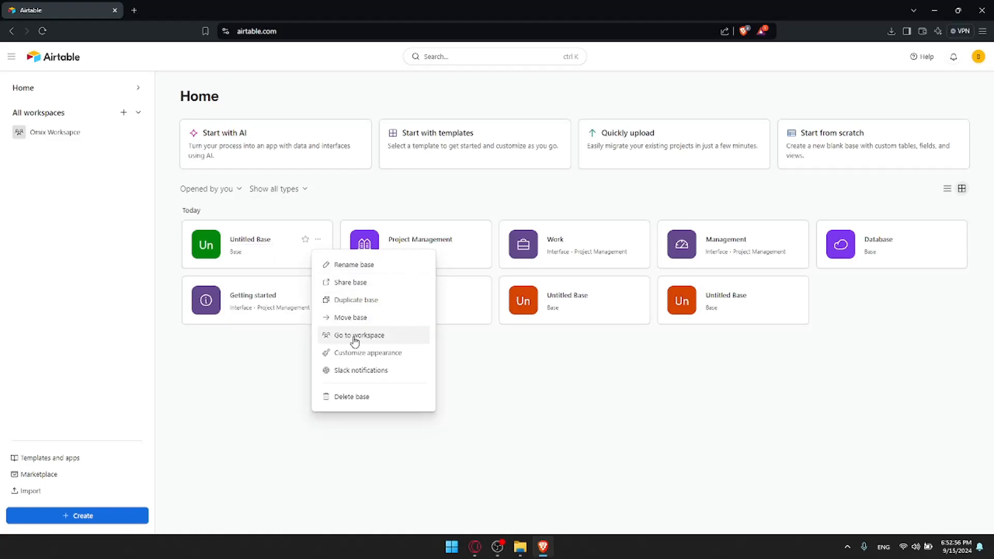
left_click(357, 400)
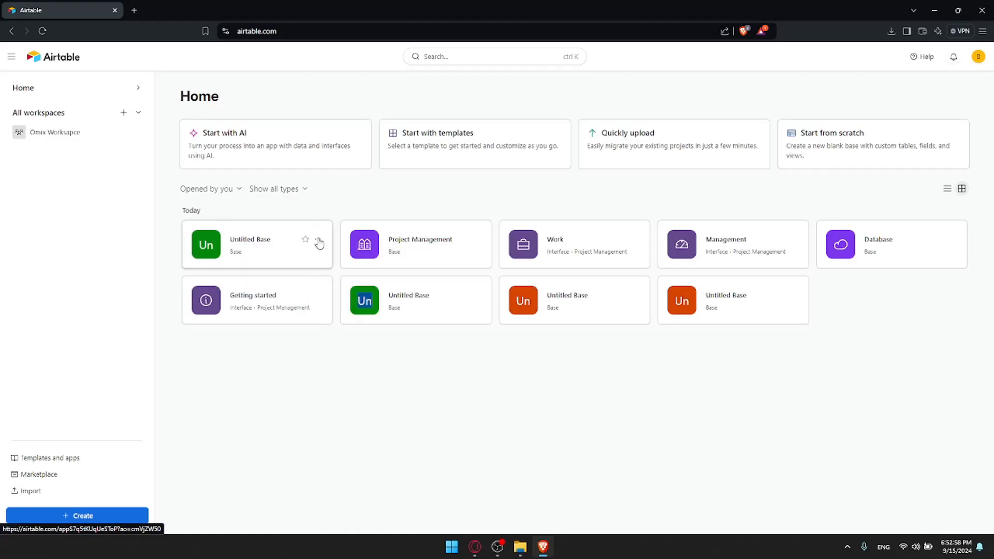
left_click(318, 240)
left_click(361, 398)
left_click(328, 313)
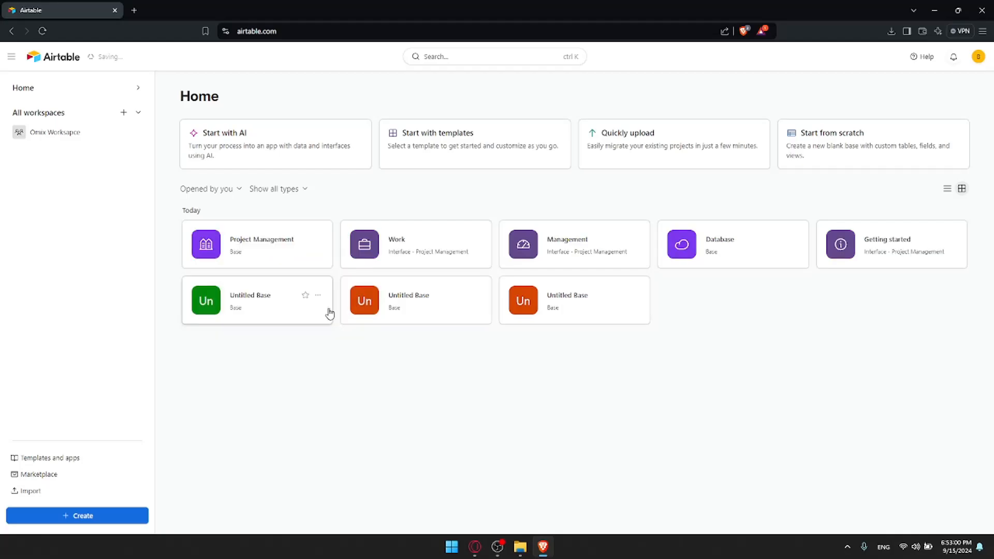
Step: Open the Project Management base's forms and view the Submit a New Task form
left_click(250, 236)
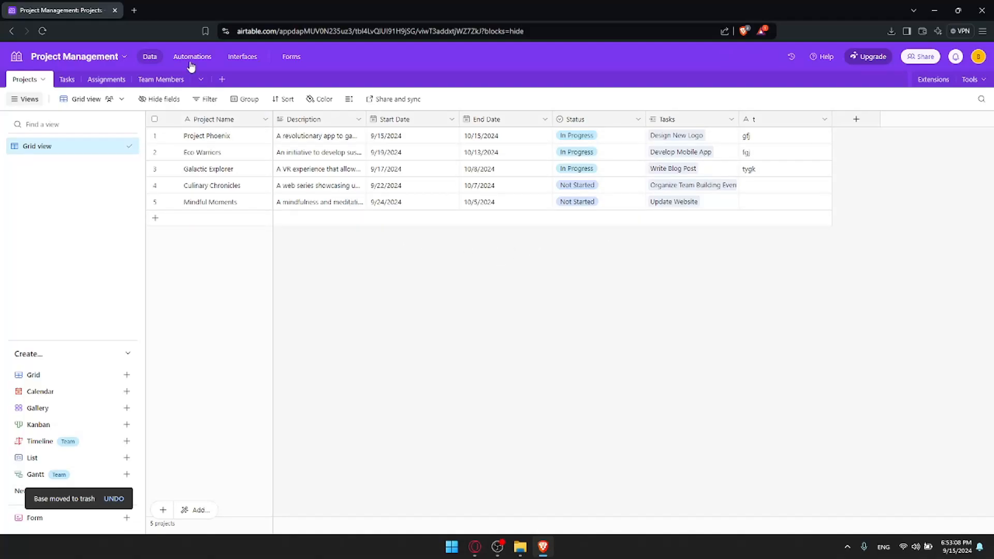
left_click(291, 57)
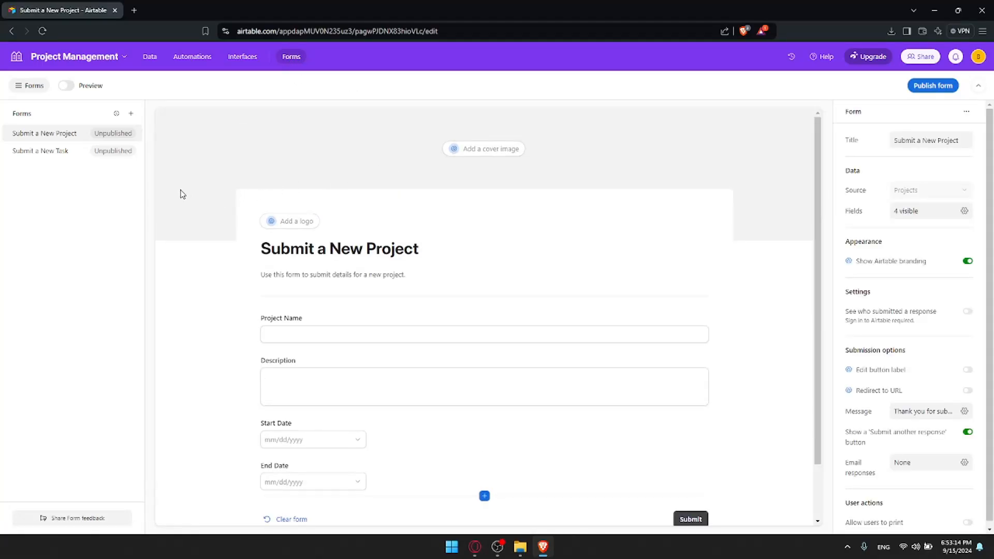
left_click(54, 151)
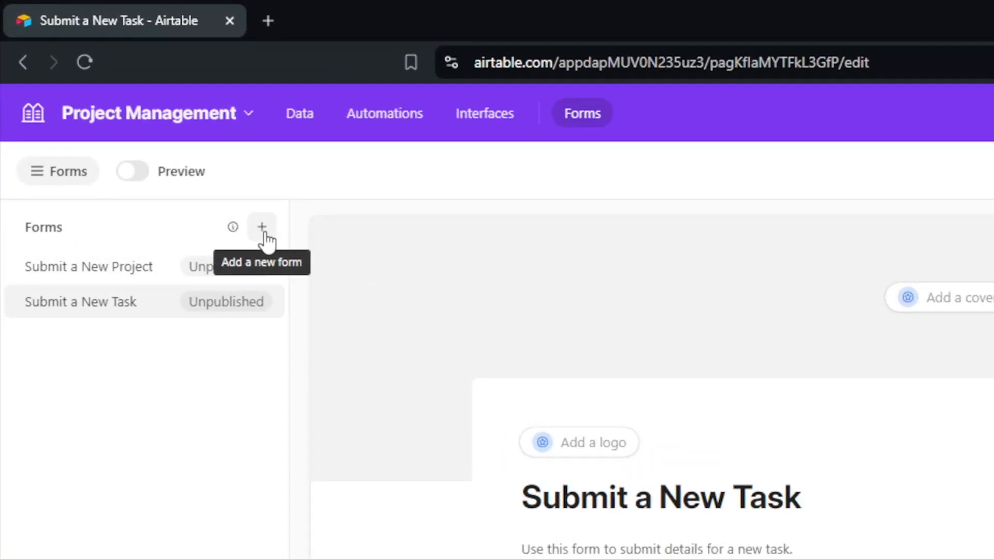
Step: Create a new form named "Omix Form" that sends its responses to the Tasks table
left_click(264, 233)
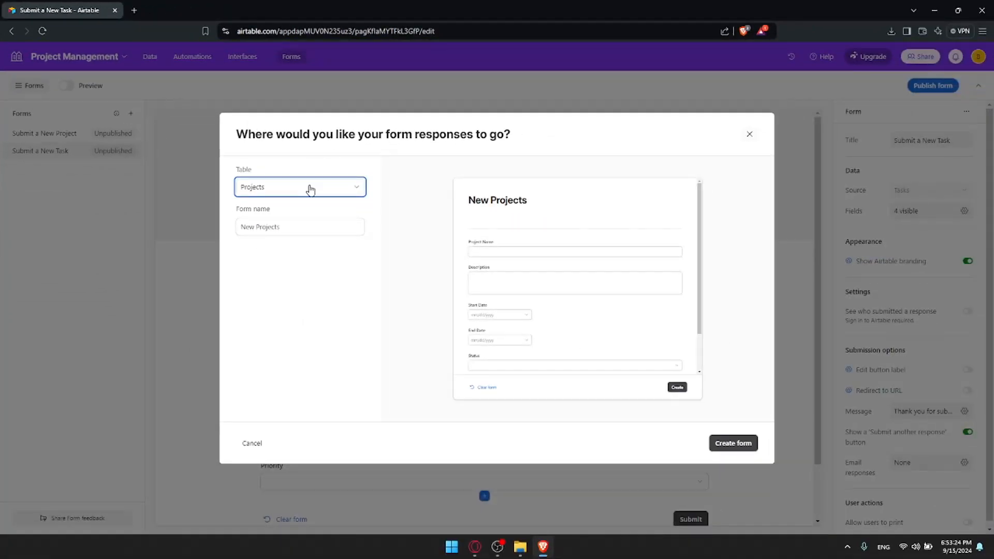
left_click(311, 189)
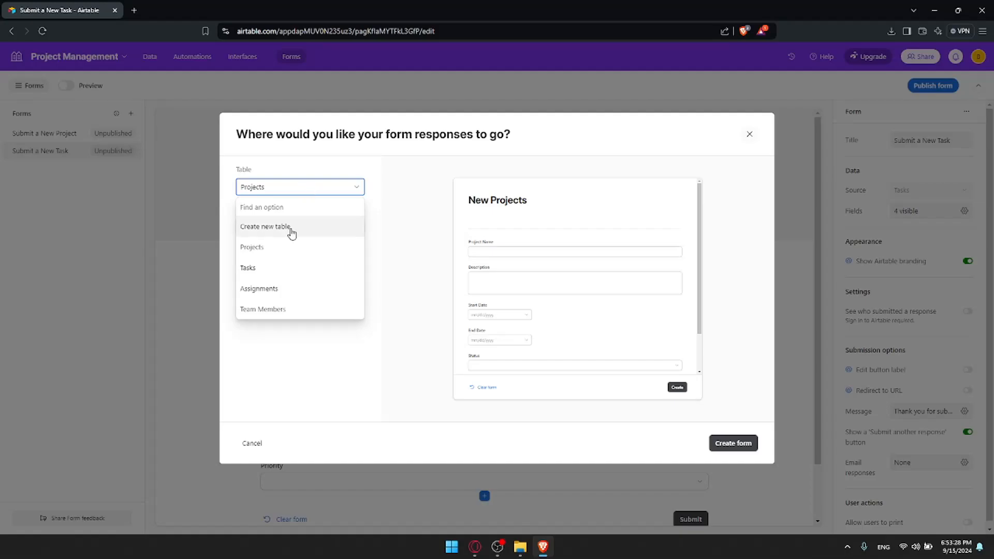
left_click(274, 270)
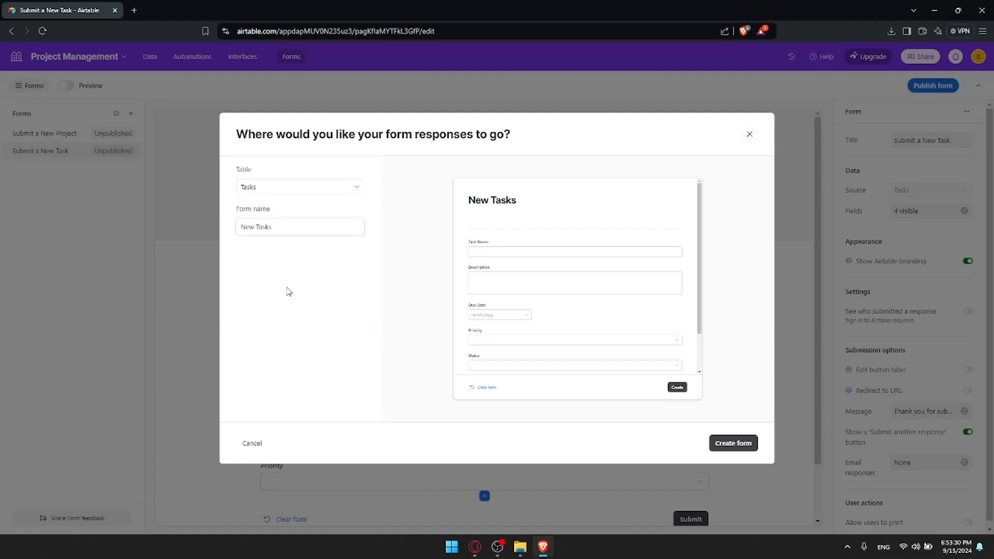
left_click_drag(284, 220, 238, 227)
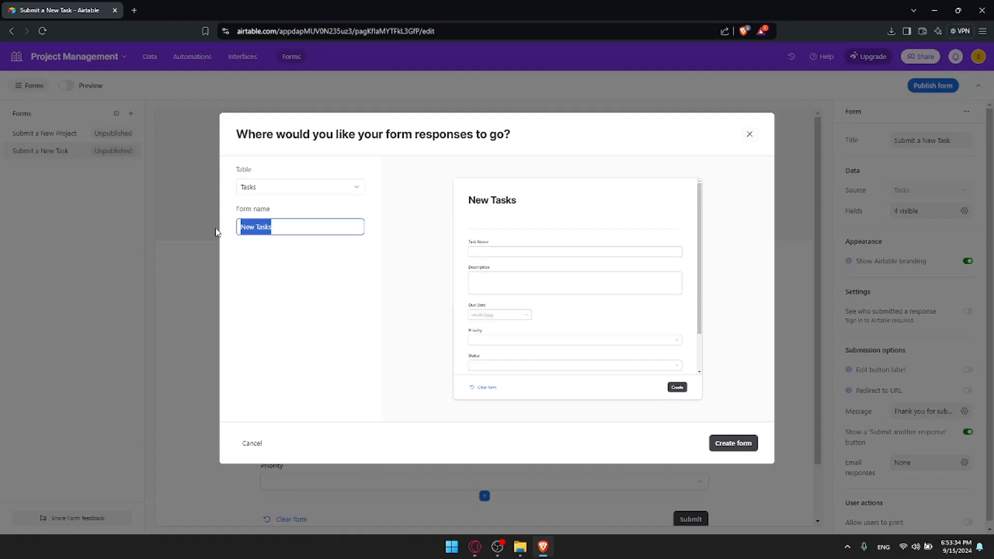
type("Omix Form")
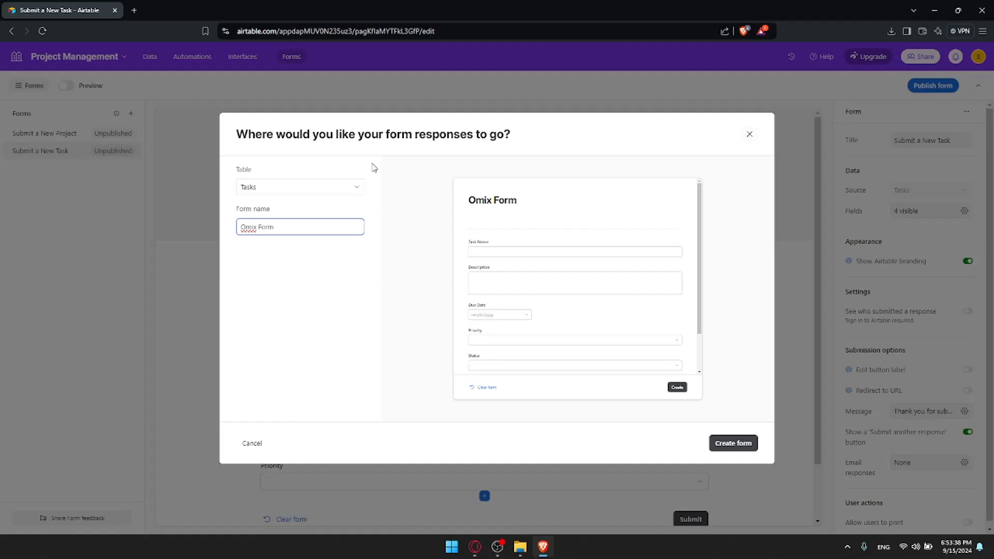
left_click(750, 444)
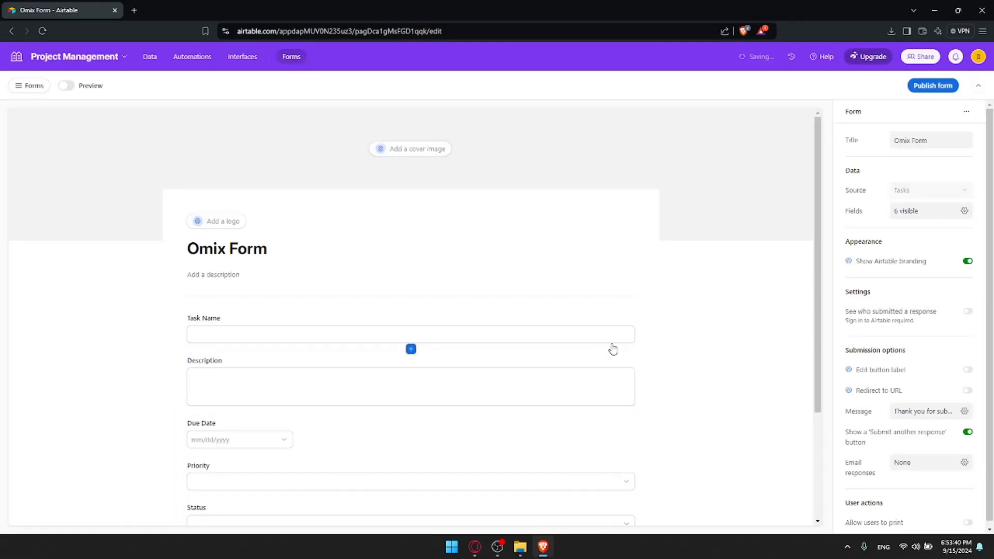
Step: Try to add a cover image and a logo to the Omix Form, dismissing the upgrade offers
left_click(428, 150)
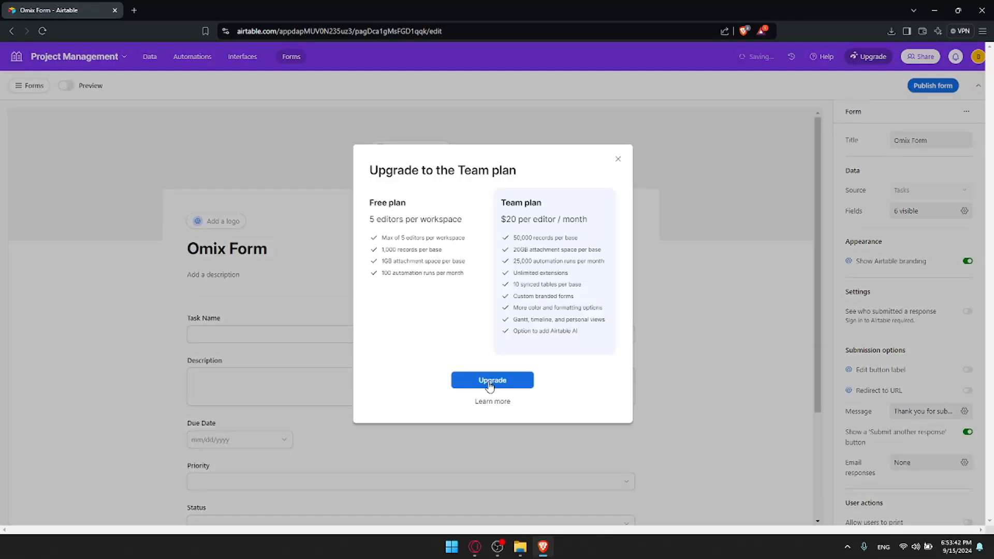
left_click(618, 160)
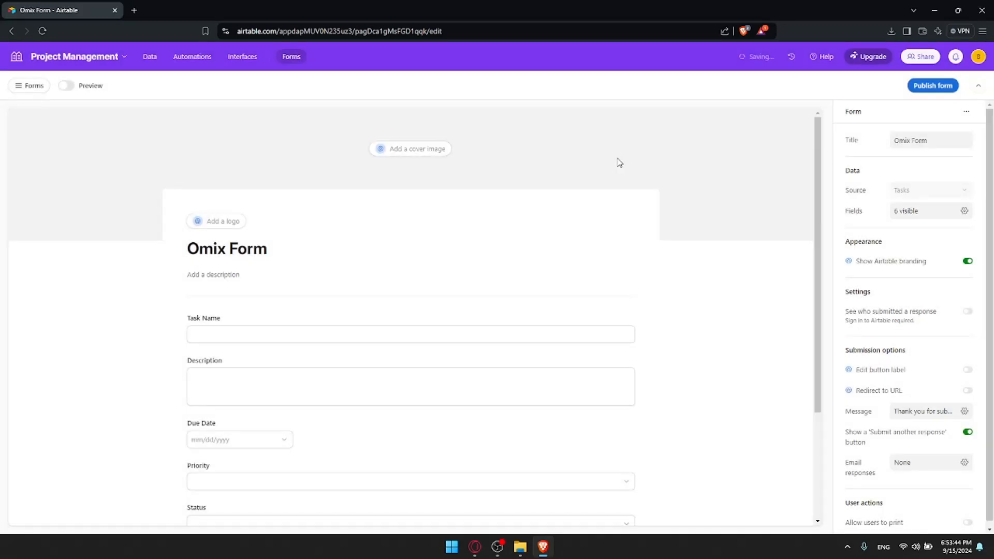
left_click(206, 222)
left_click(618, 159)
Step: Set the description under the Omix Form title to "sfgsdfhslkdknga's;fdg"
scroll(443, 173, "down", 1)
scroll(354, 221, "down", 2)
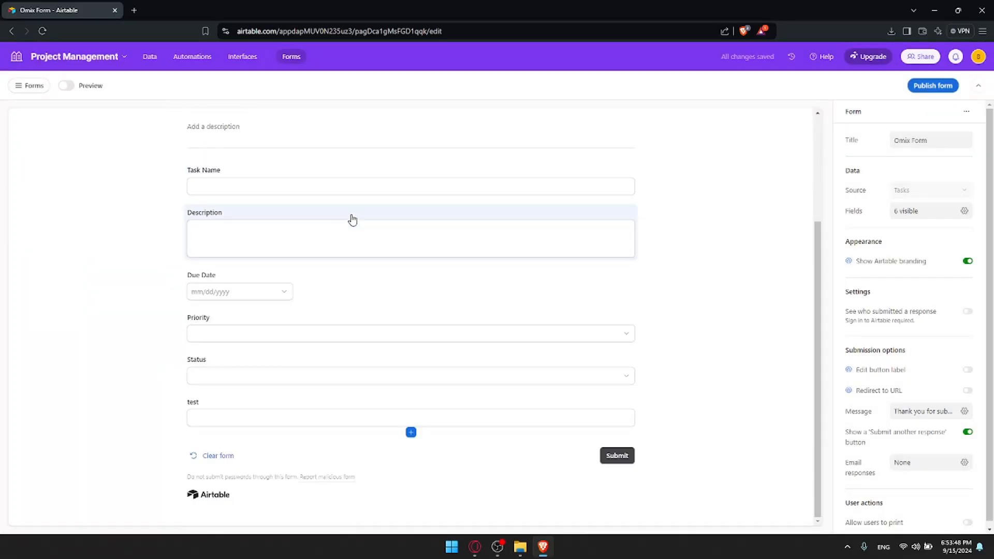
scroll(351, 220, "up", 2)
left_click(231, 231)
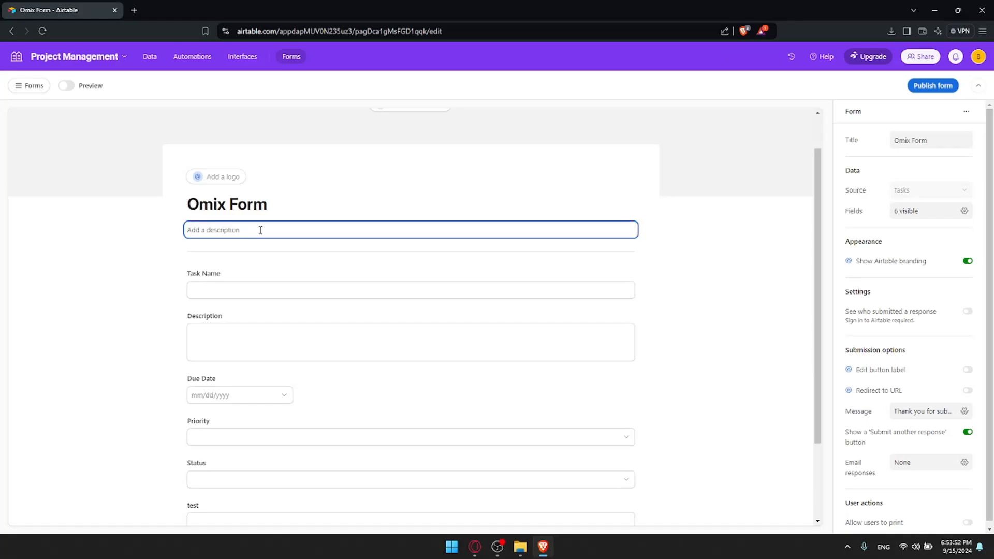
type("sfgsdfhslkdknga's;fdg")
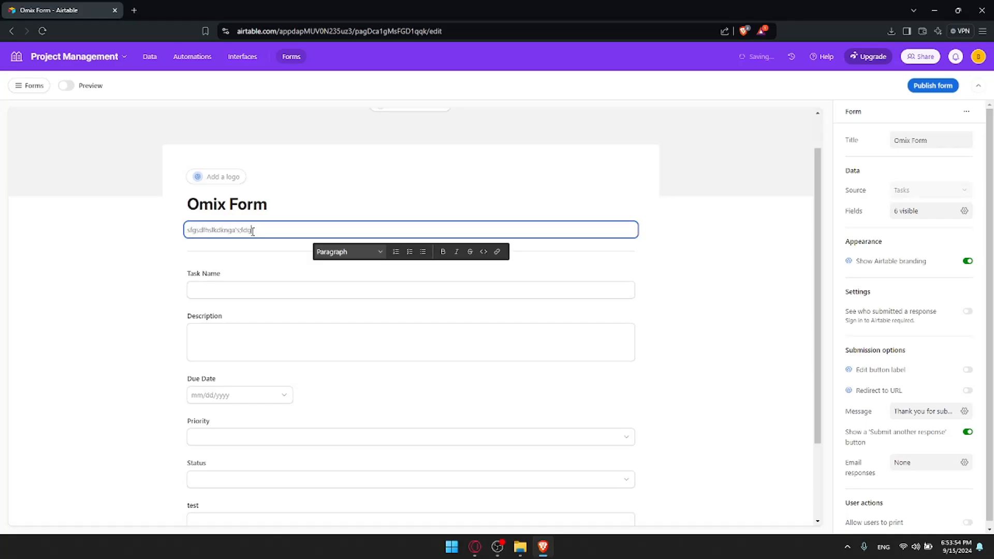
Step: Rename the Task Name field's title on the Omix Form to "Test1", dismissing the conditional fields tip
left_click(247, 295)
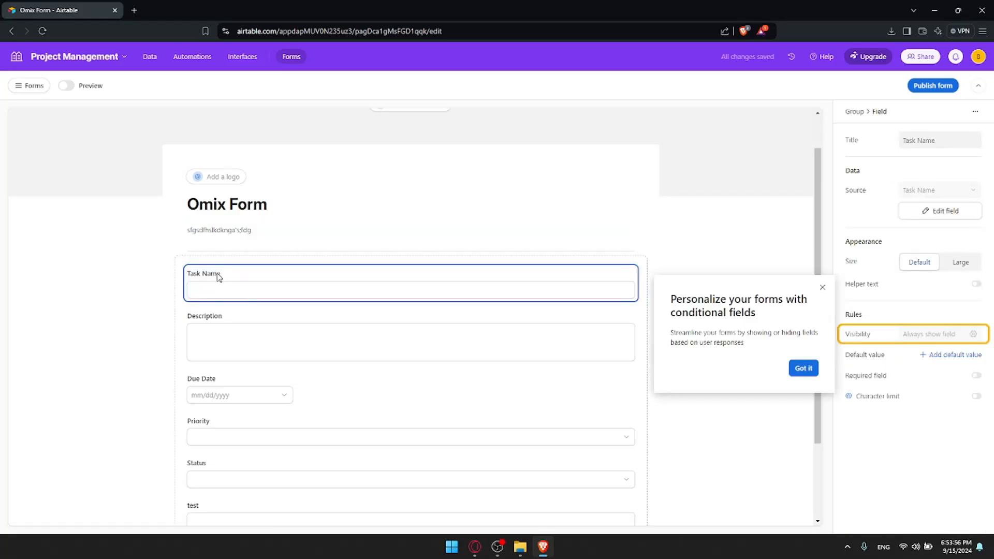
left_click(822, 289)
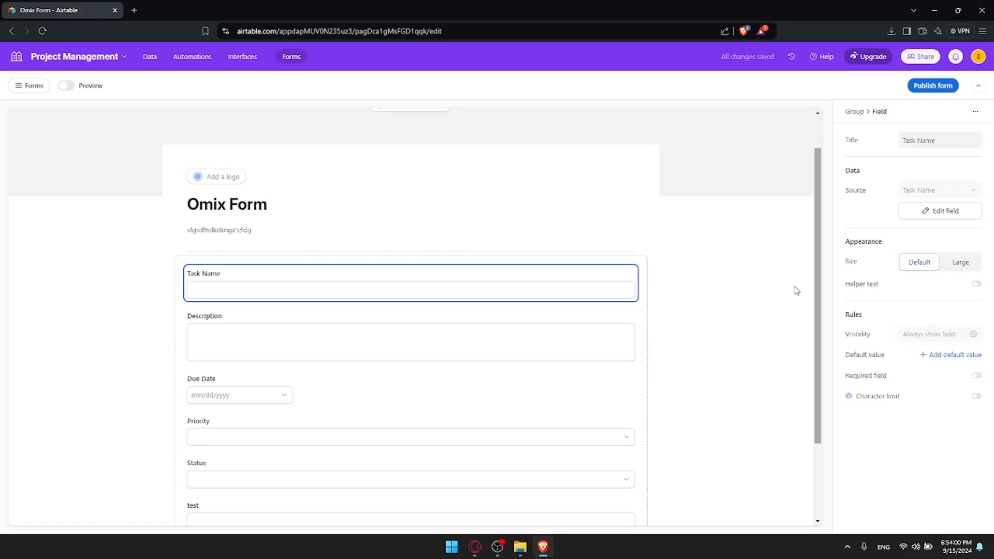
left_click(208, 274)
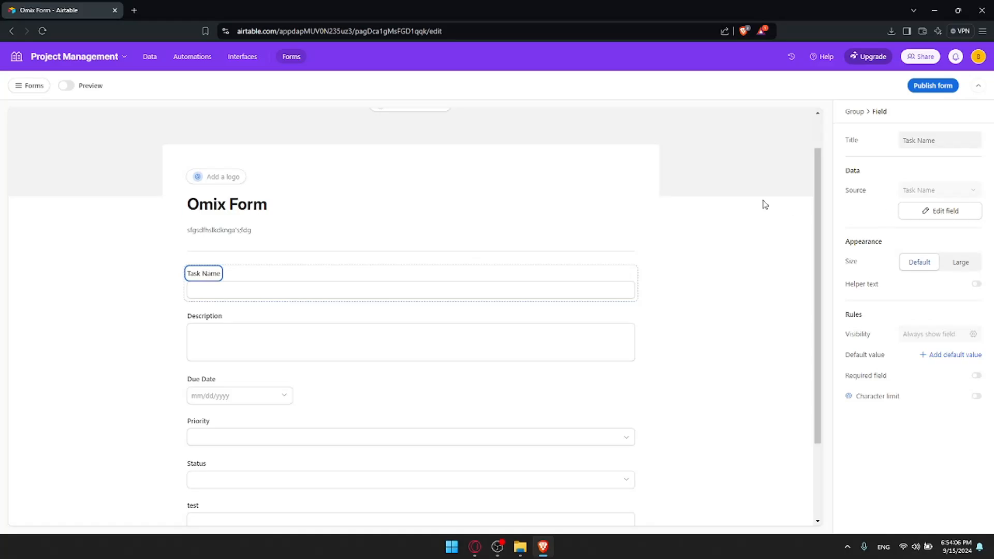
left_click(904, 142)
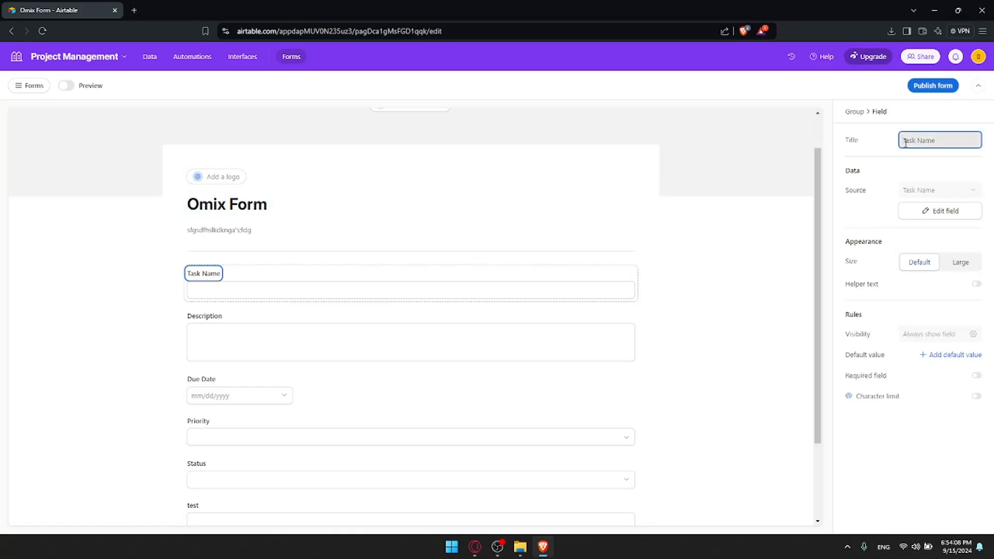
left_click_drag(211, 275, 181, 277)
left_click_drag(961, 138, 186, 220)
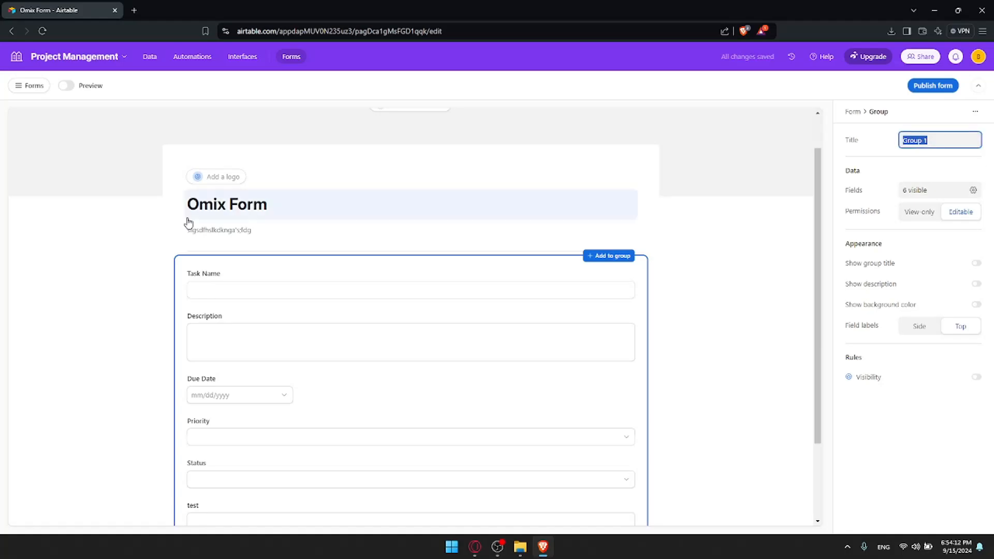
left_click(249, 285)
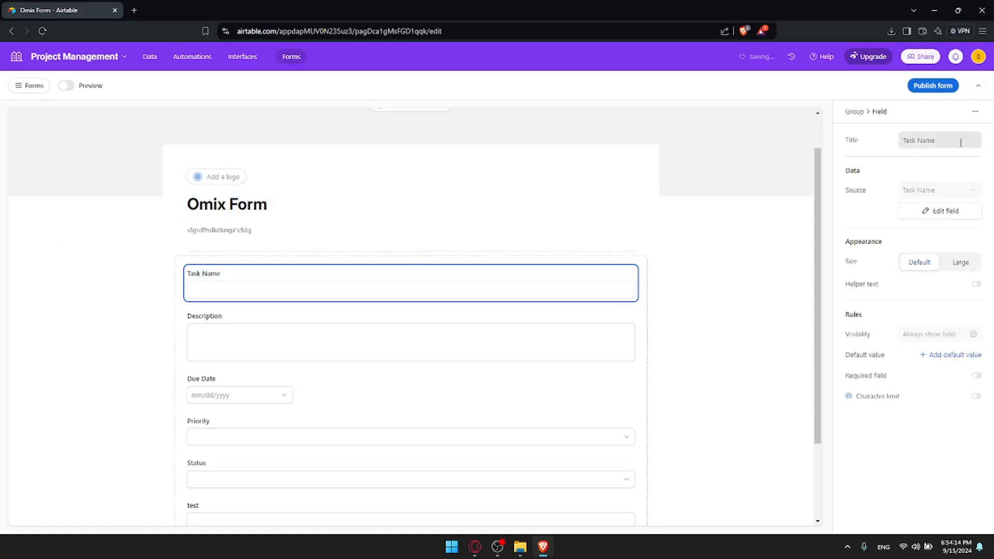
key("ctrl+a")
type("T")
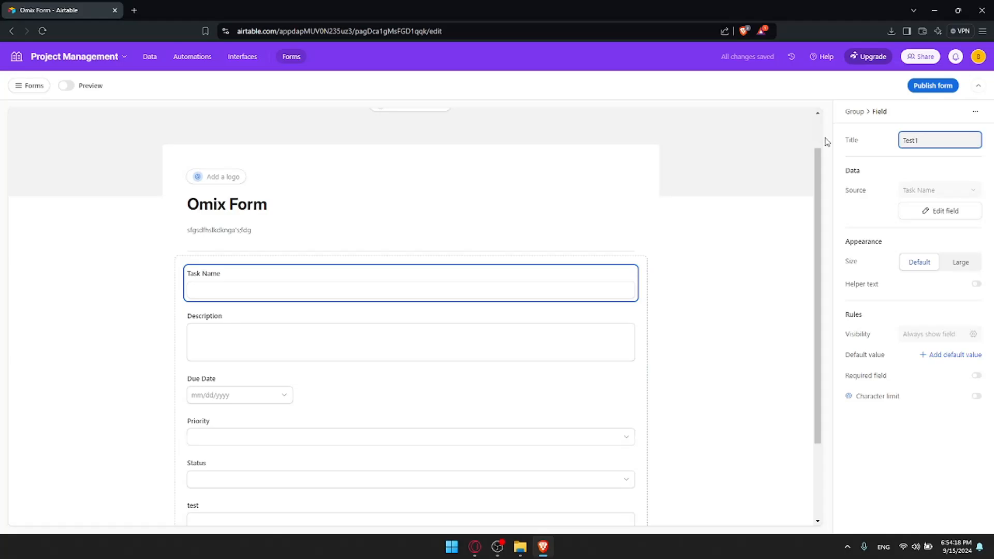
left_click(907, 170)
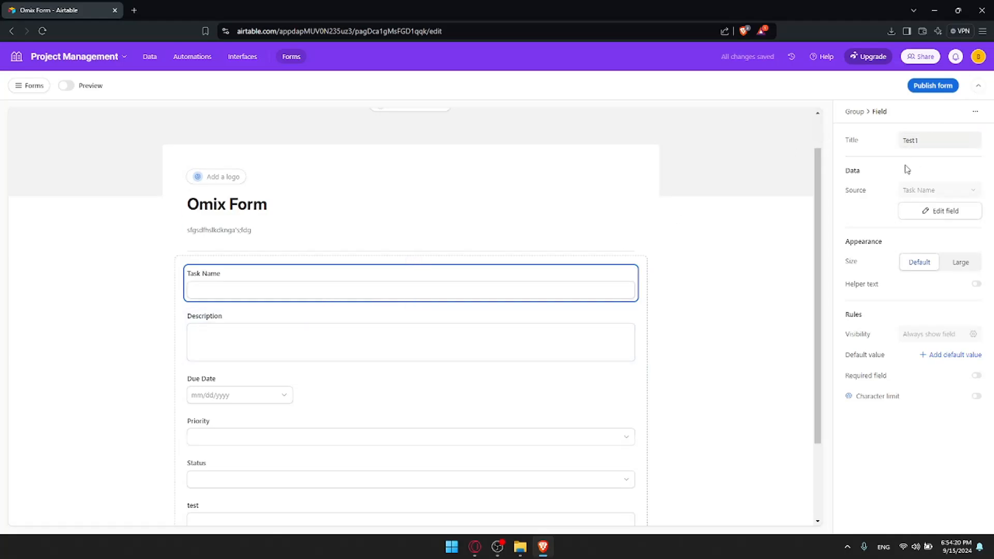
left_click(206, 273)
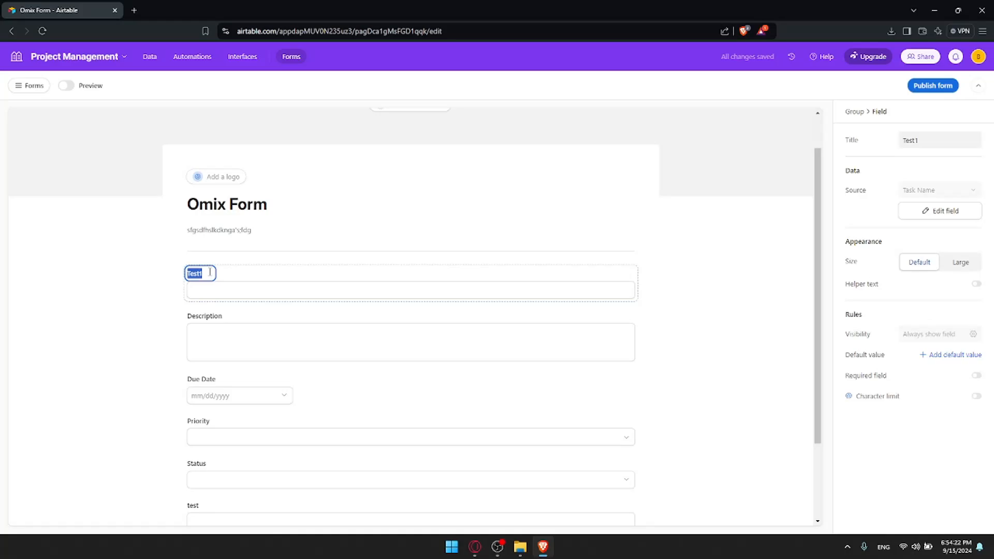
left_click(216, 293)
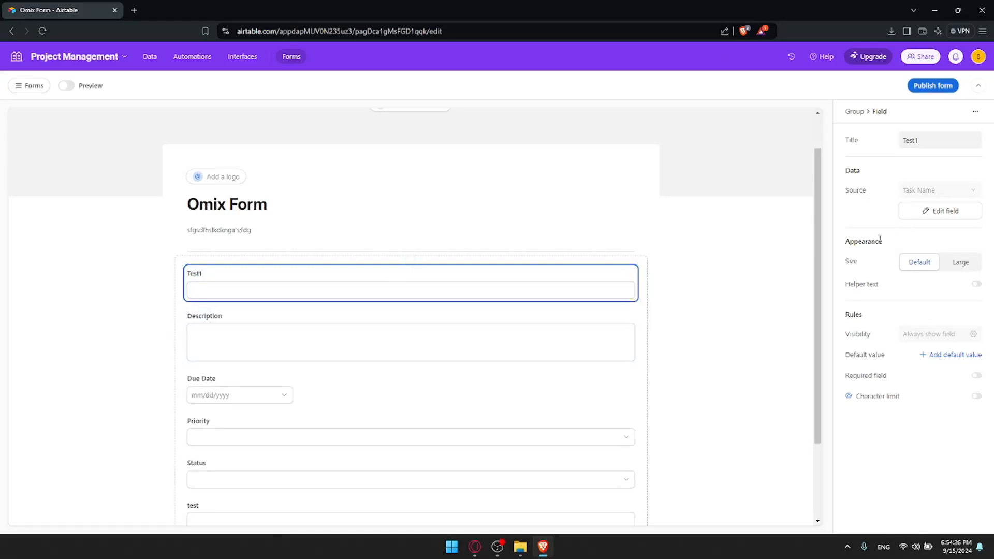
Step: Try the Large size for the Test1 field, return it to Default, and add the helper text "example"
left_click(952, 263)
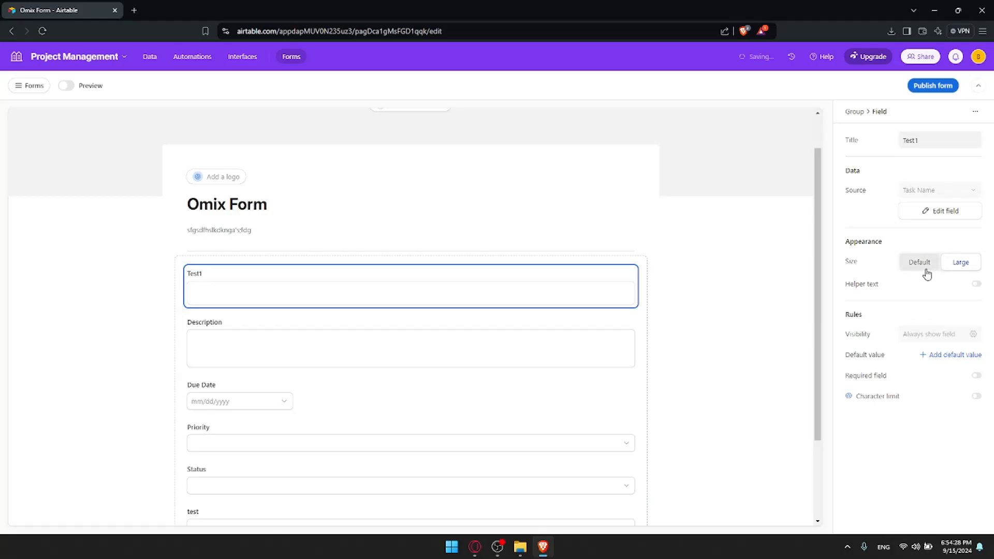
left_click(926, 272)
left_click(883, 284)
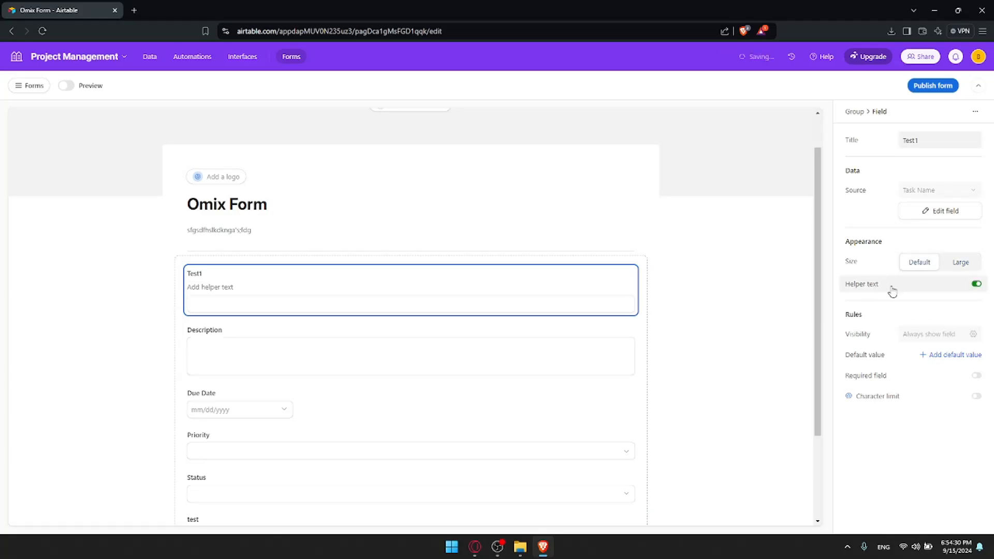
left_click(373, 286)
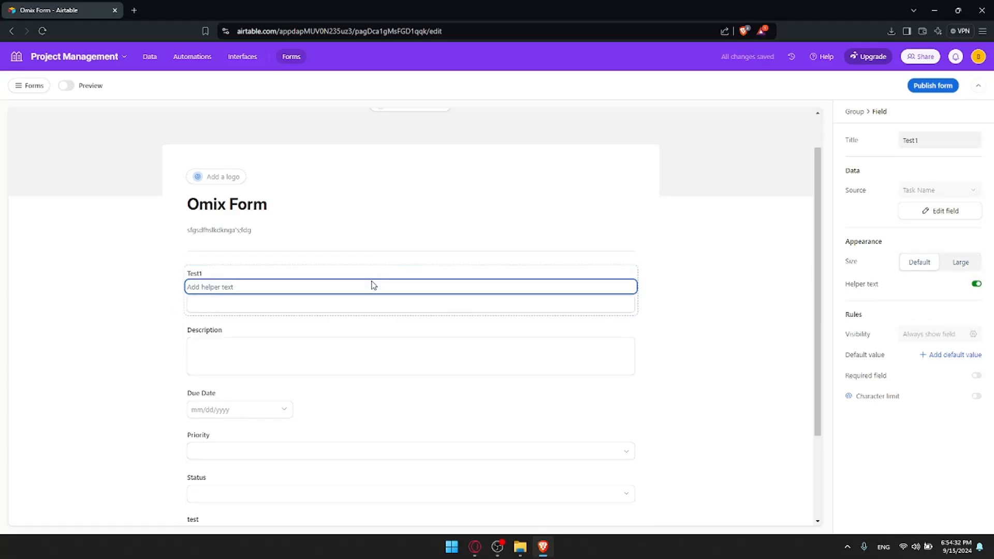
left_click(392, 290)
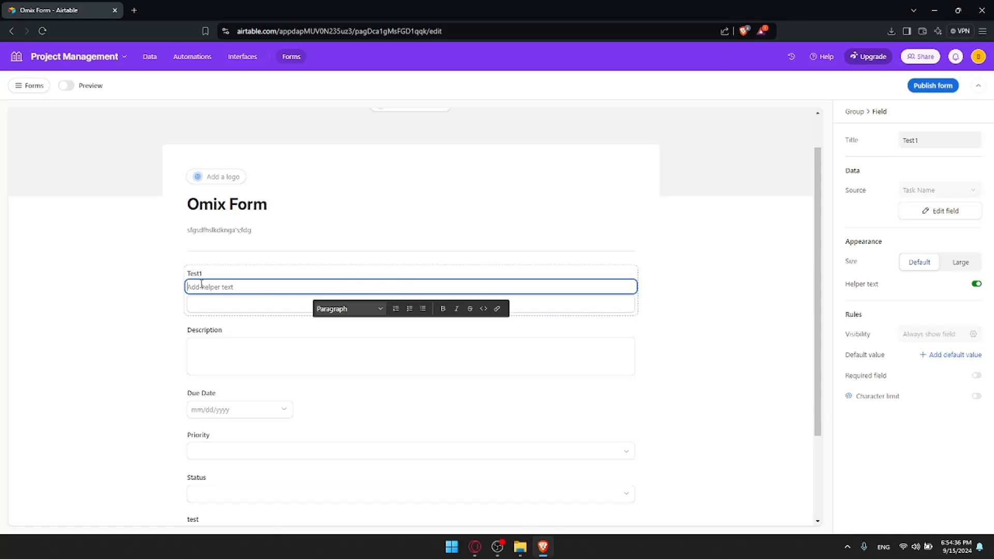
type("example")
left_click(944, 299)
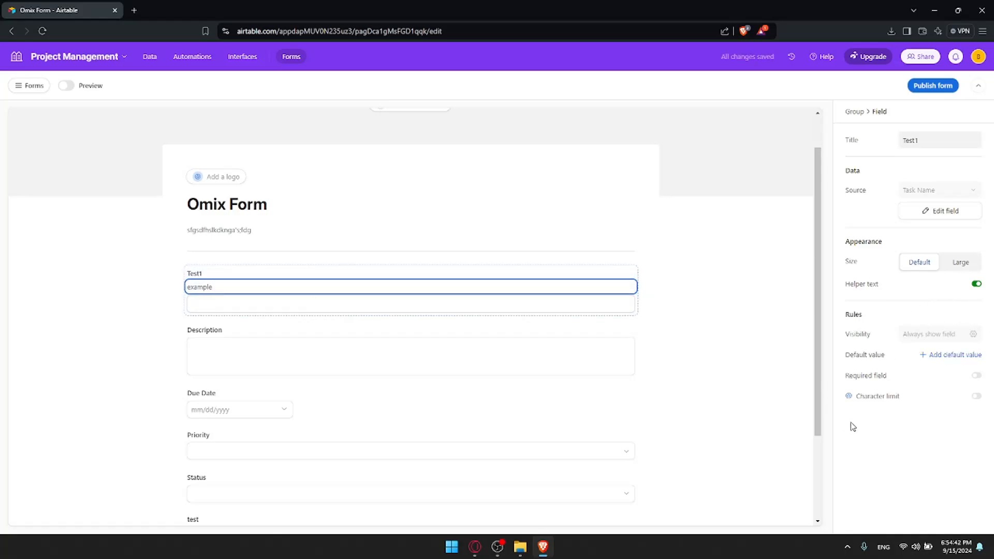
Step: Make the Test1 field required and leave it without a default value
left_click(925, 356)
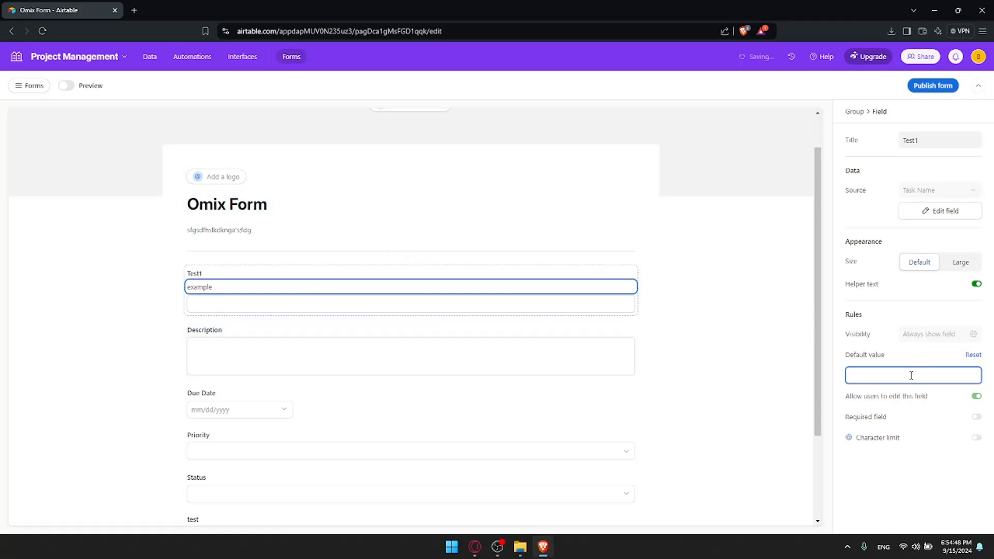
left_click(973, 355)
left_click(870, 379)
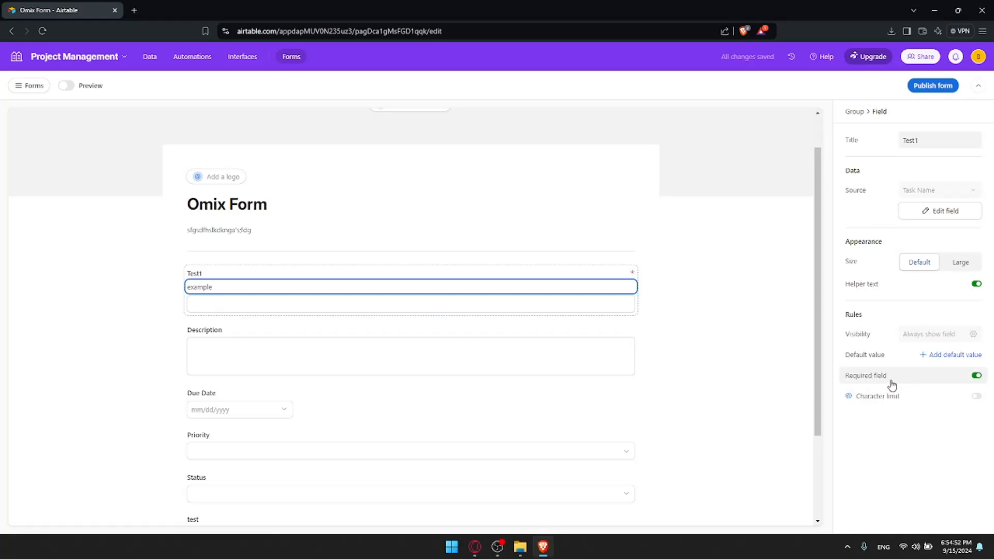
scroll(338, 285, "down", 1)
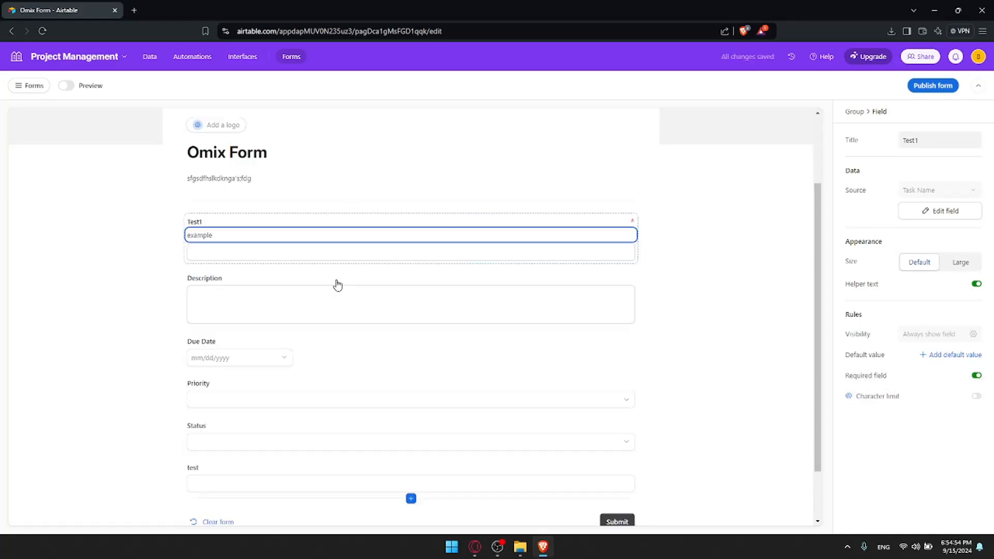
scroll(337, 285, "down", 1)
scroll(399, 289, "up", 2)
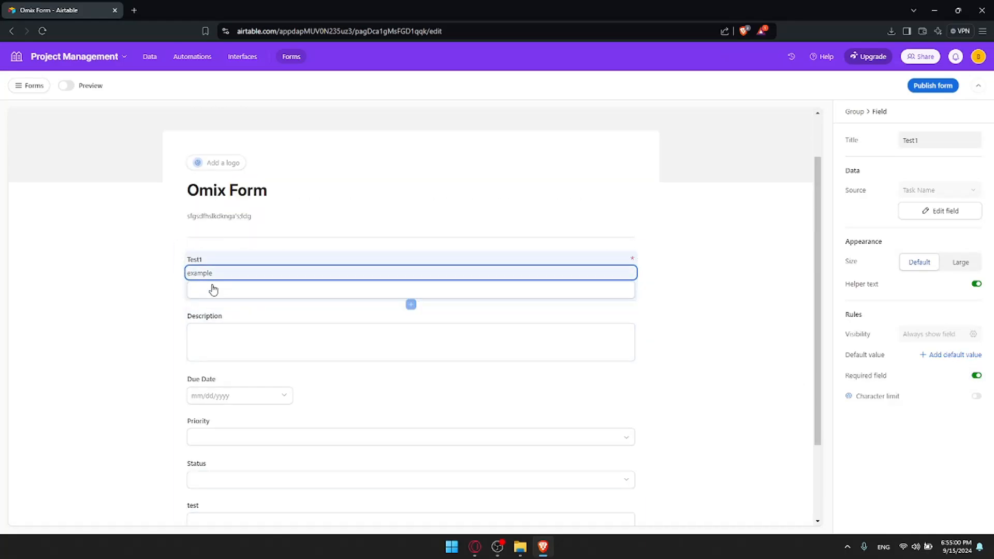
left_click(207, 262)
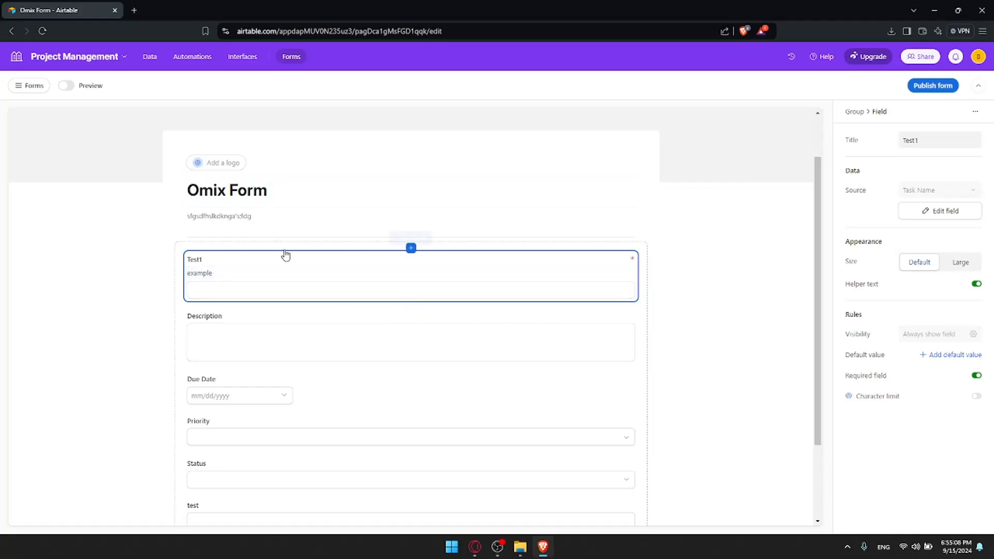
left_click(976, 377)
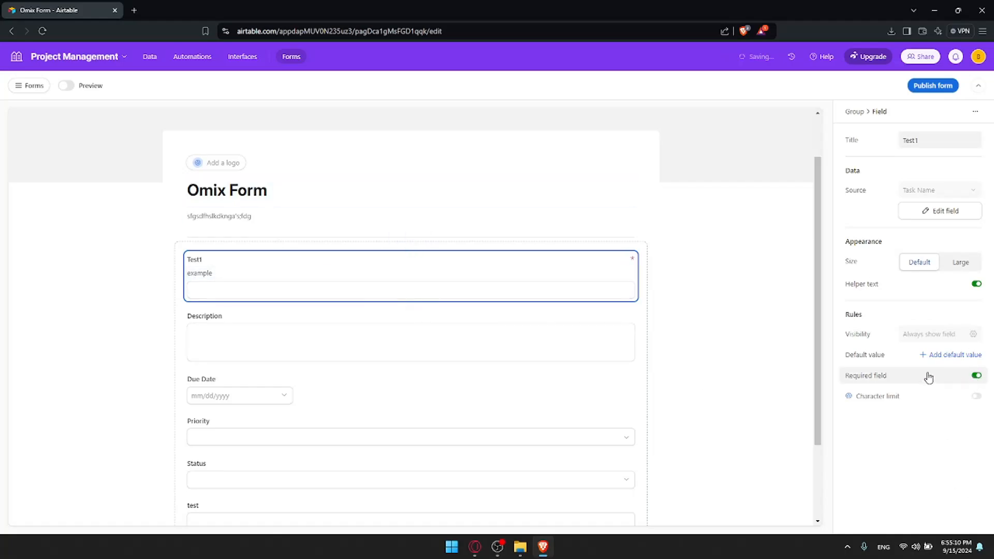
scroll(531, 306, "down", 2)
scroll(530, 306, "up", 2)
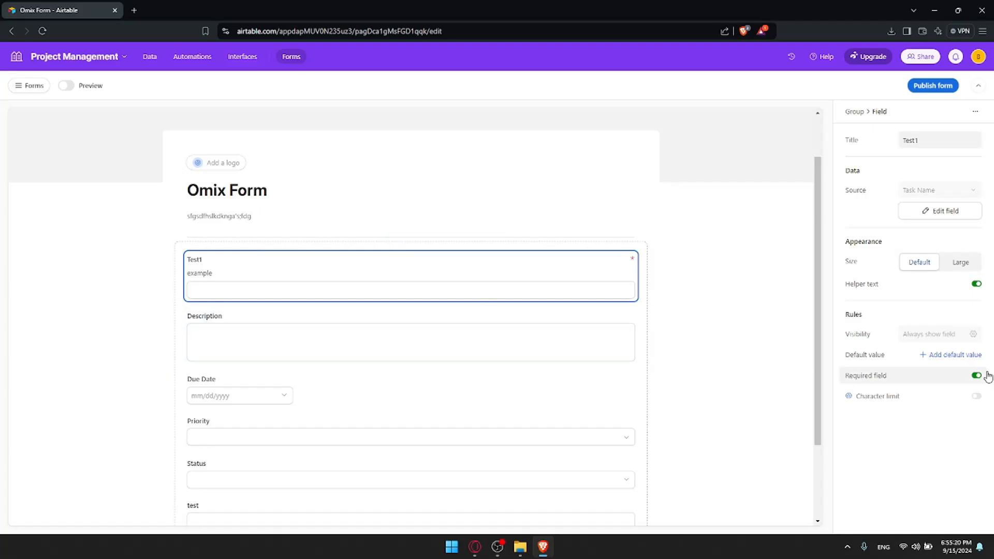
Step: Try to turn on a character limit for the Test1 field, dismissing the upgrade offer
left_click(976, 397)
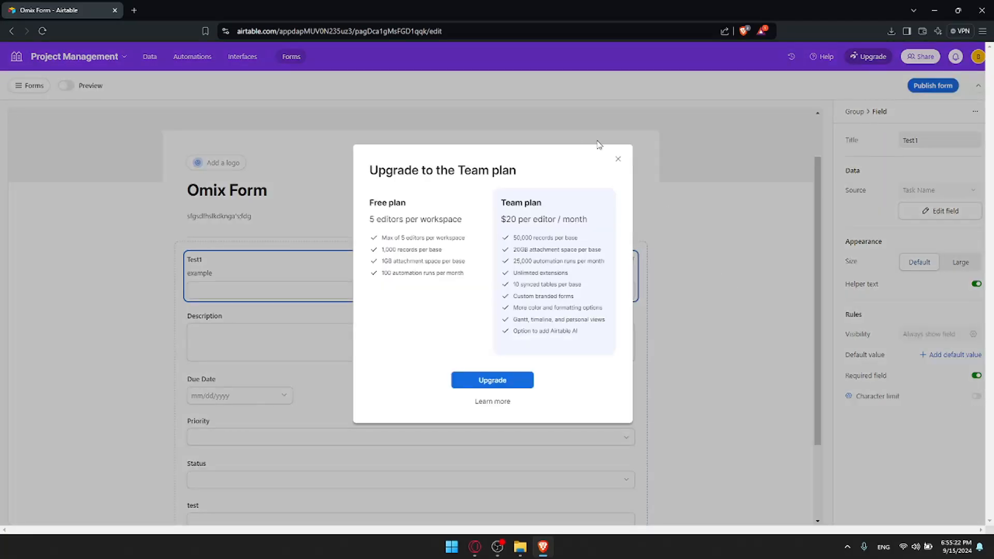
left_click(618, 159)
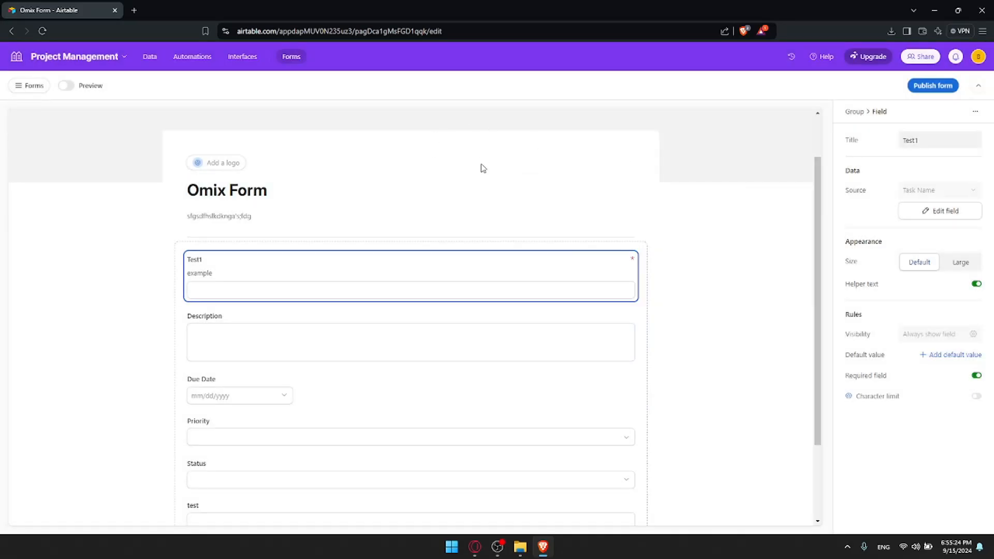
Step: Add a single select field with the options Todo, In progress and Done at the form's end and view its option list
scroll(356, 265, "down", 1)
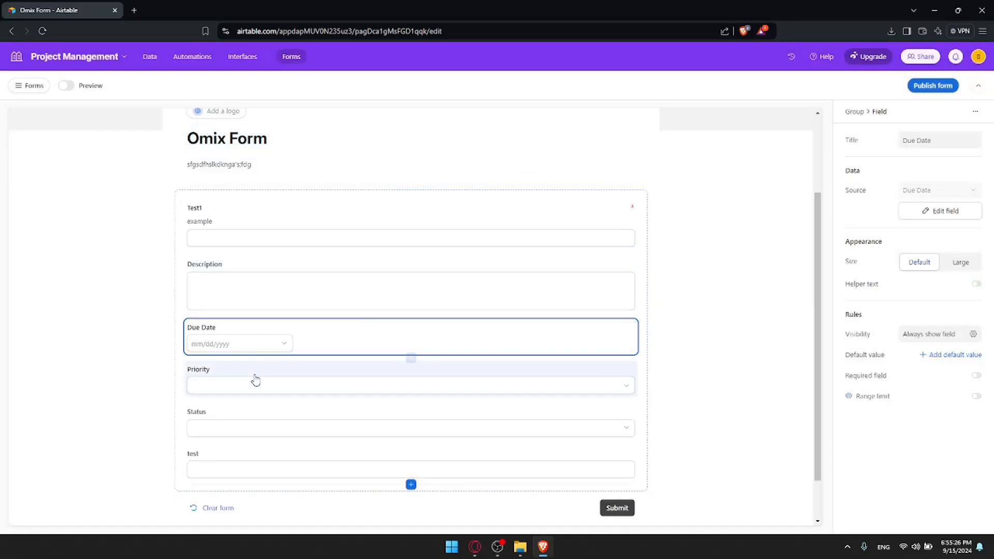
left_click(250, 396)
scroll(251, 397, "down", 1)
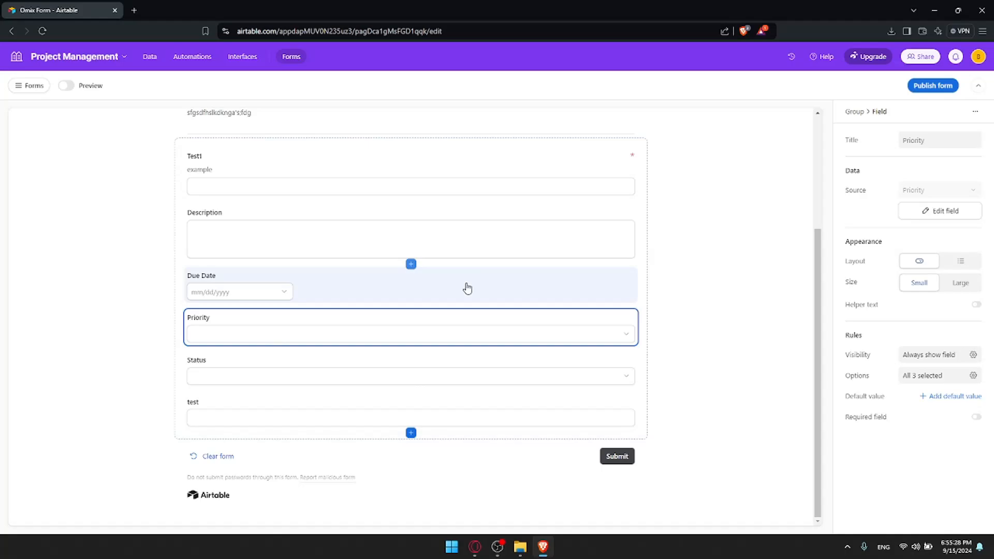
left_click(411, 433)
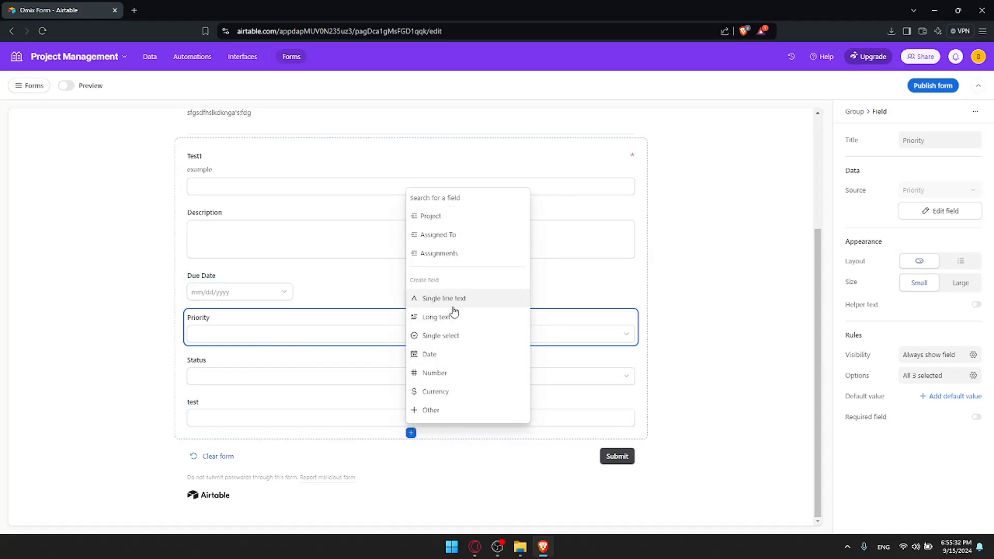
left_click(444, 338)
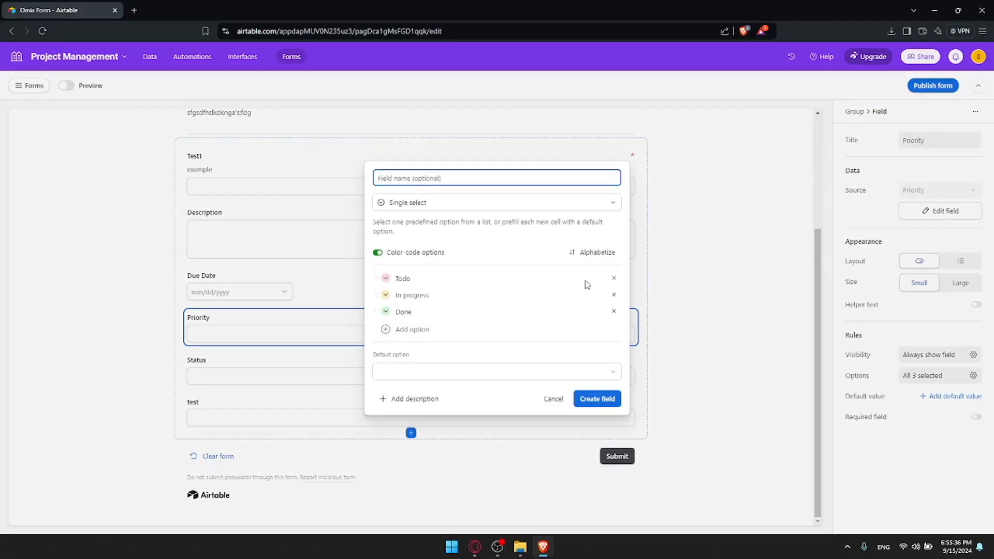
left_click(453, 294)
left_click(597, 399)
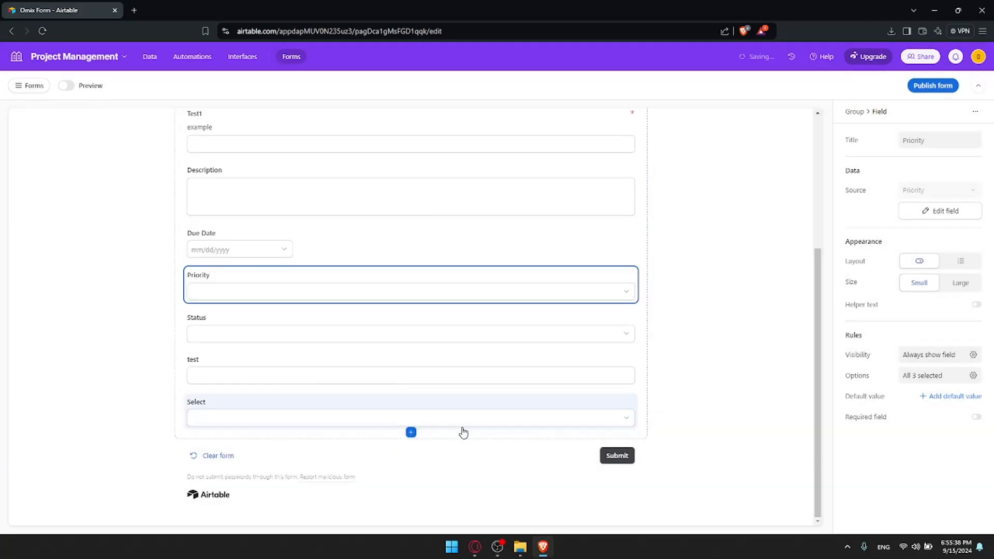
left_click(453, 422)
left_click(483, 420)
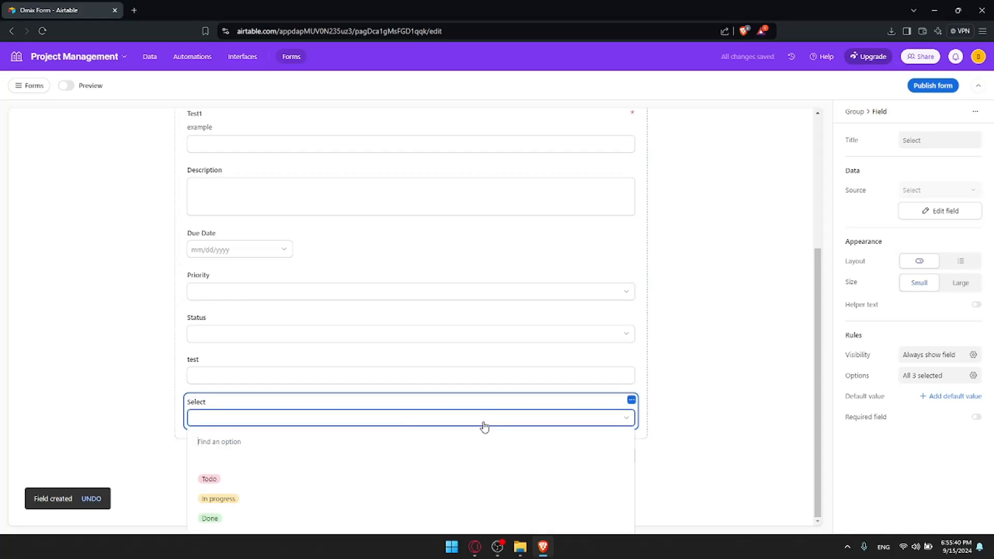
left_click(462, 420)
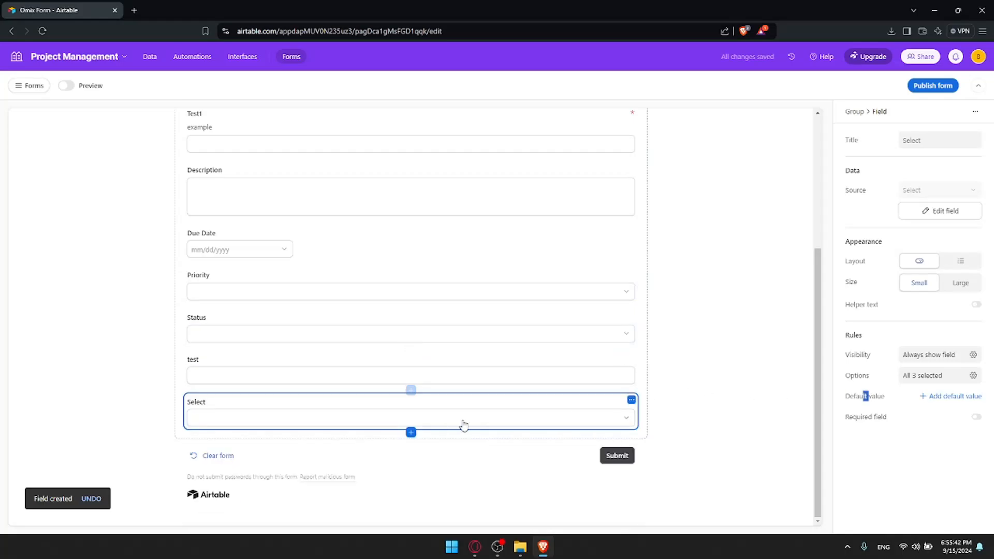
Step: Browse the other field types available for a new form field without adding one
left_click(411, 433)
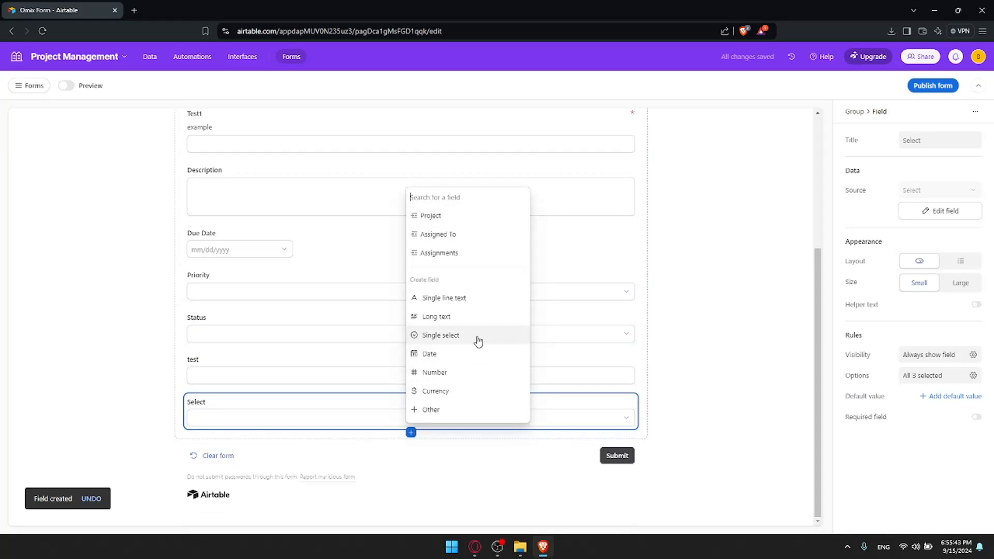
left_click(459, 410)
scroll(471, 278, "down", 3)
scroll(470, 278, "up", 3)
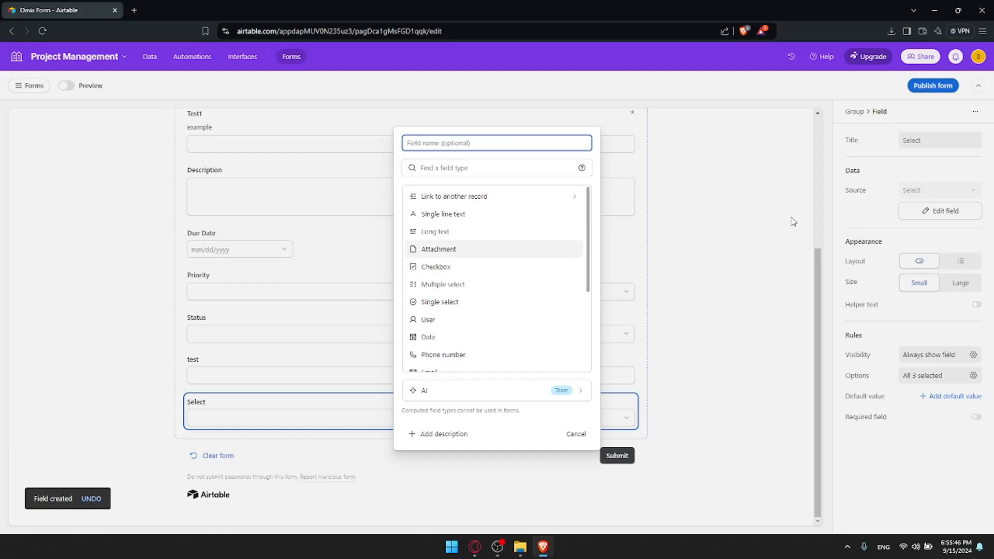
left_click(154, 231)
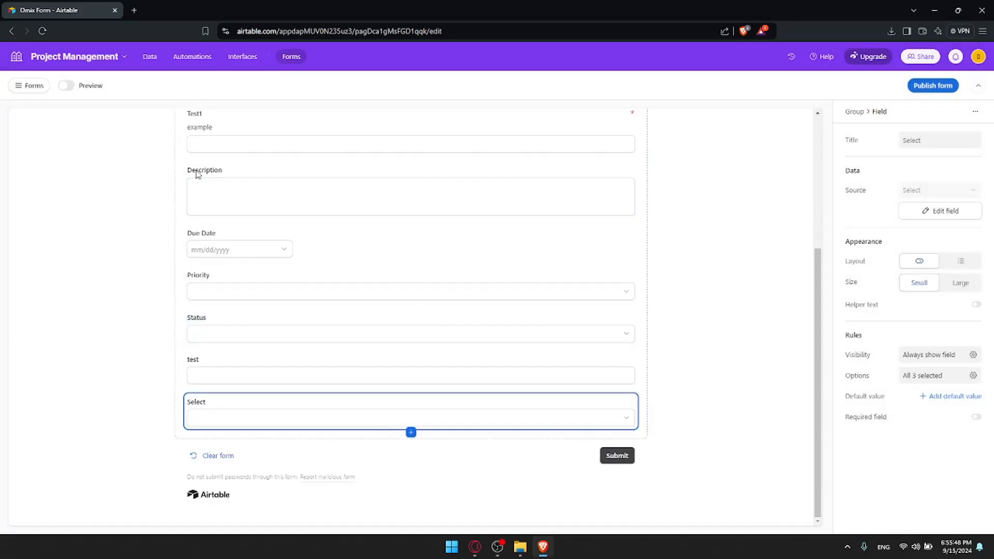
Step: Preview the Omix Form and try it out with "esthdg" as Test1 and "fghdf" as the description
left_click(66, 86)
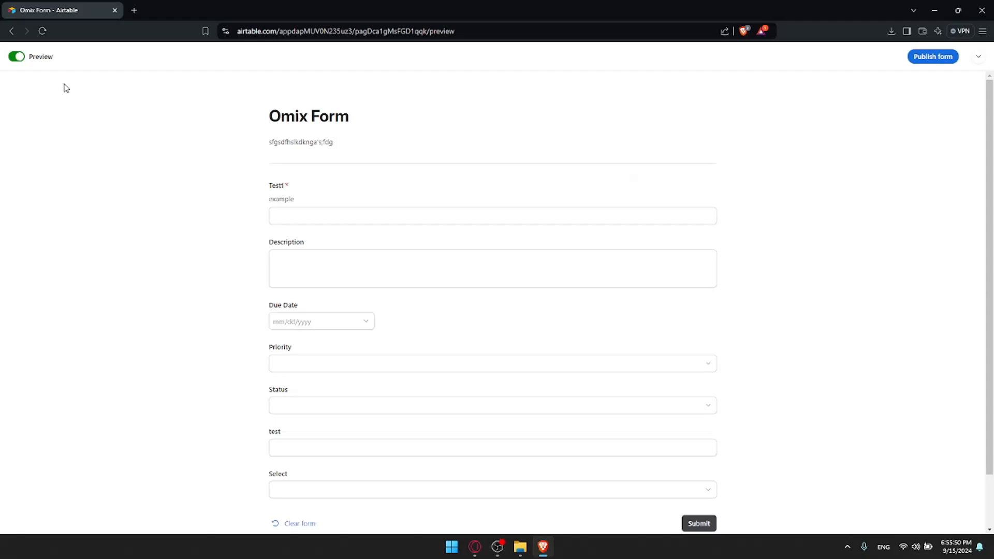
left_click(399, 216)
type("esthdg")
left_click(384, 267)
type("fghdf")
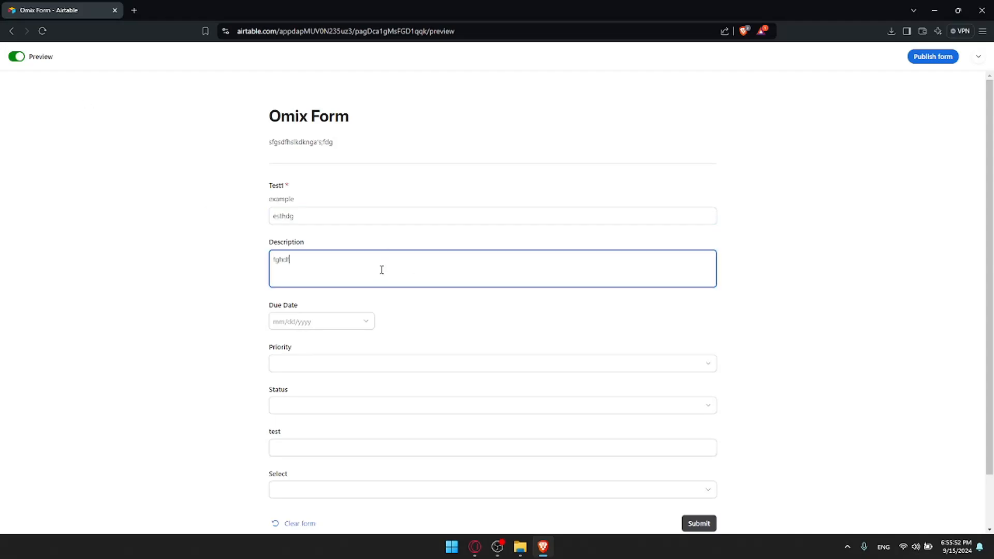
scroll(620, 403, "down", 1)
scroll(725, 259, "up", 1)
Step: Publish the Omix Form and replace its browser tab with a new empty one
left_click(950, 61)
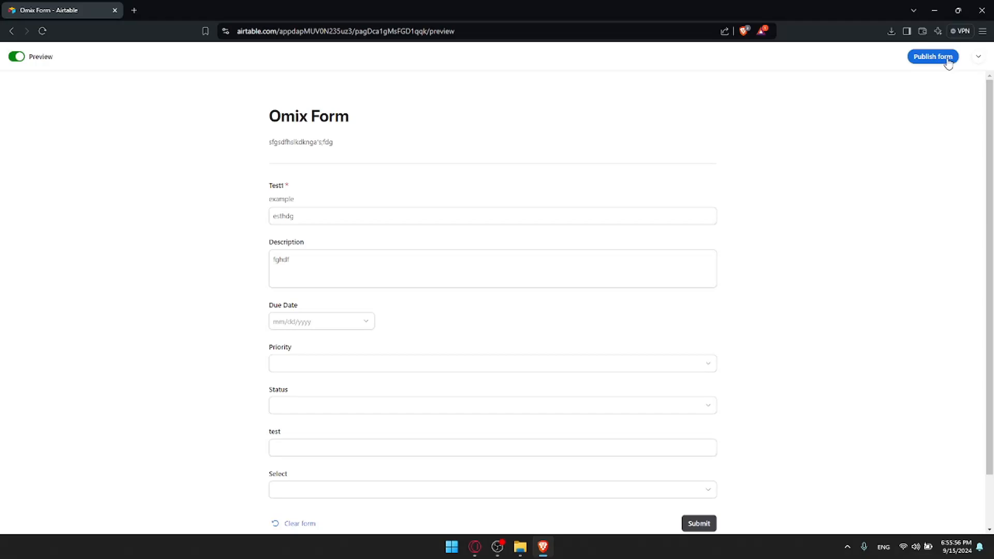
left_click(17, 56)
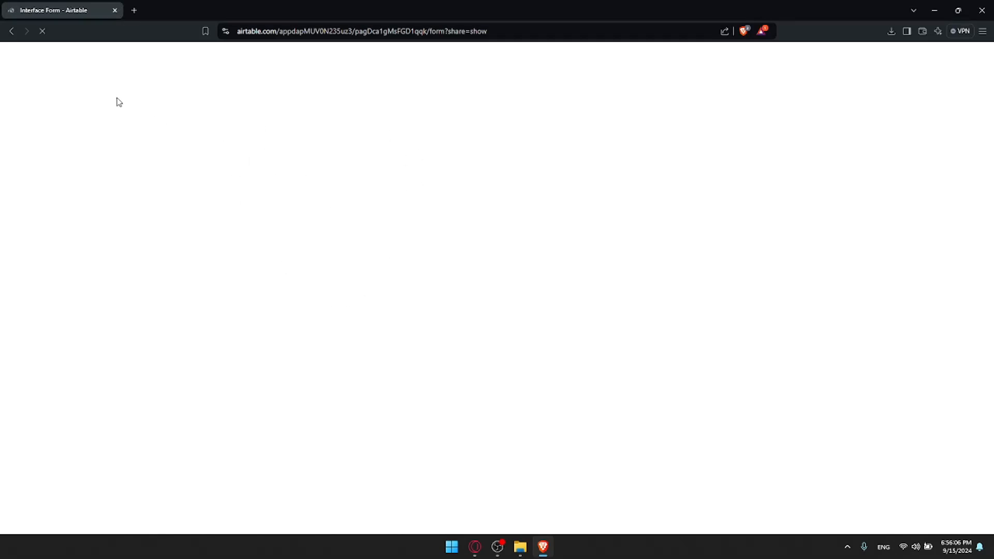
left_click(133, 10)
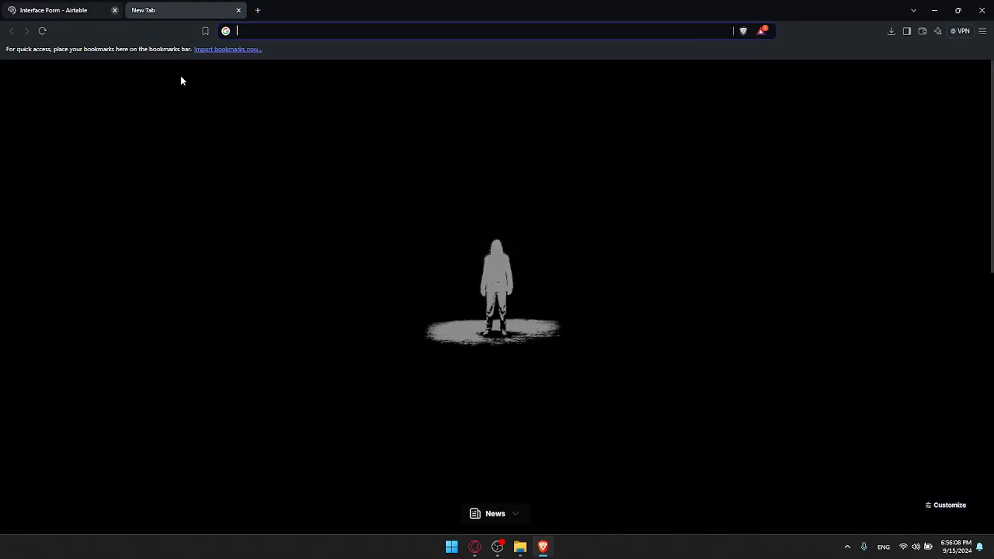
left_click(115, 10)
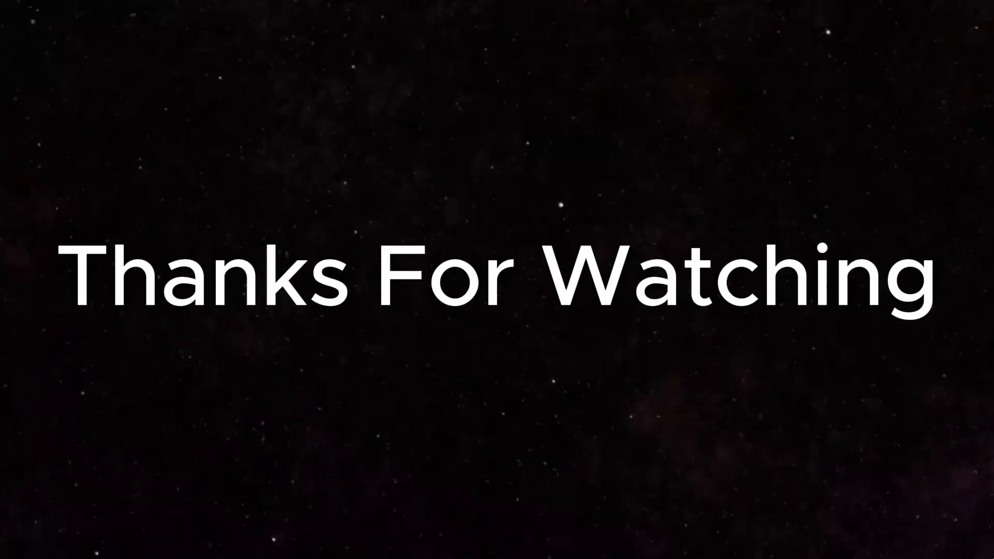